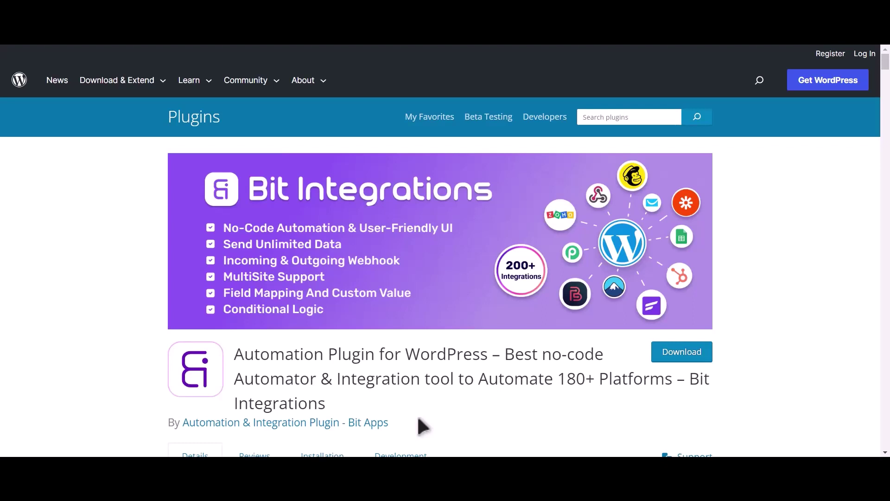
# - Highlight the Bit Integrations plugin name on its WordPress.org Plugin Directory page
pyautogui.moveTo(690, 378); pyautogui.dragTo(696, 392)
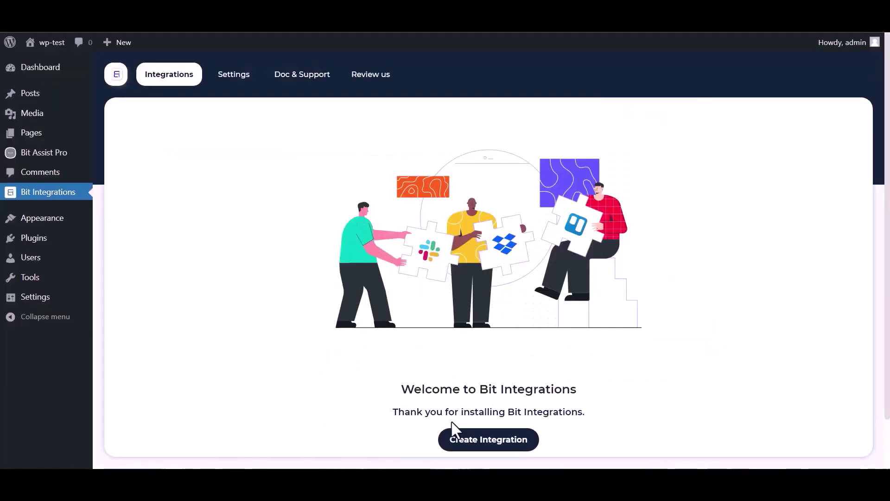
# - Start a new integration with Bit Assist as trigger, copy its webhook URL and start fetching
pyautogui.click(470, 444)
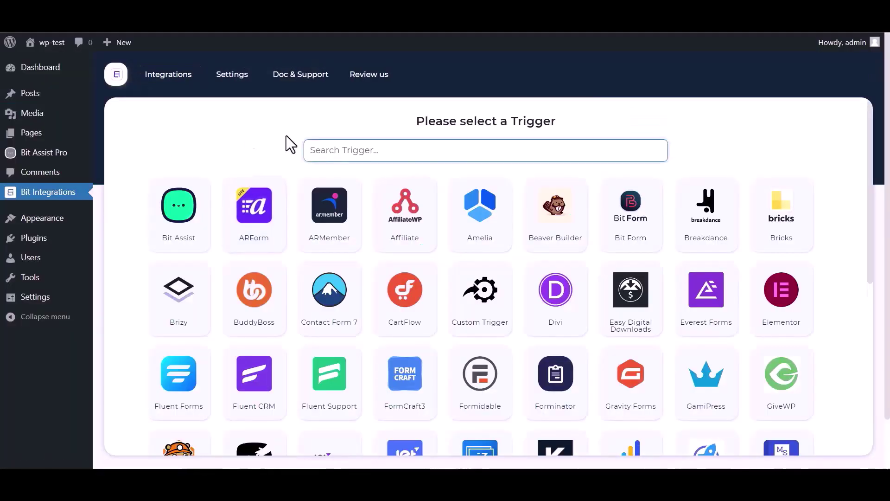
pyautogui.click(353, 150)
pyautogui.write('bit')
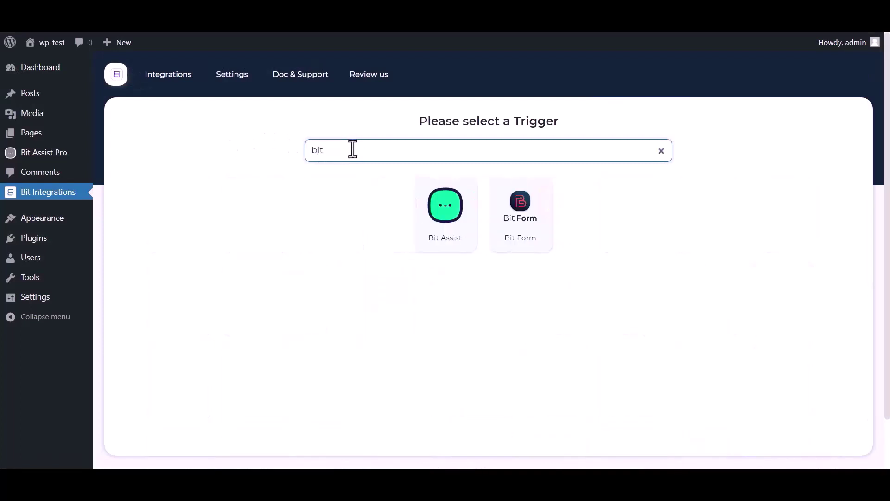
pyautogui.click(448, 220)
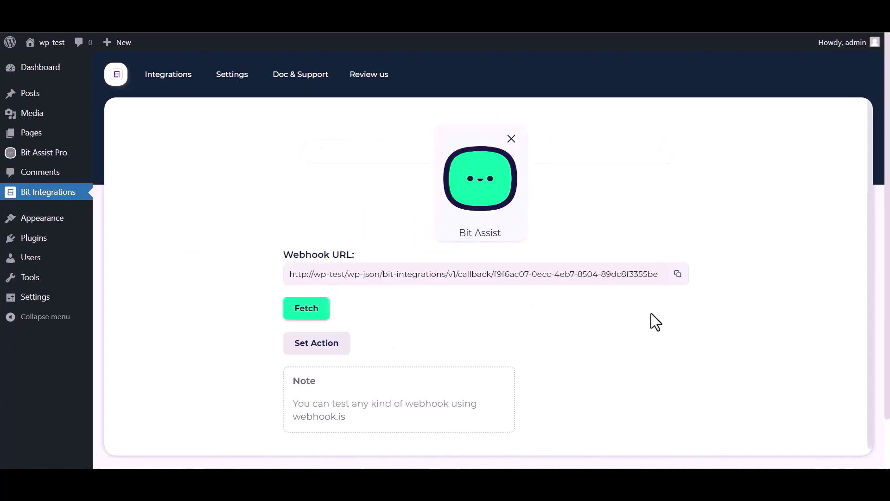
pyautogui.click(678, 274)
pyautogui.click(307, 314)
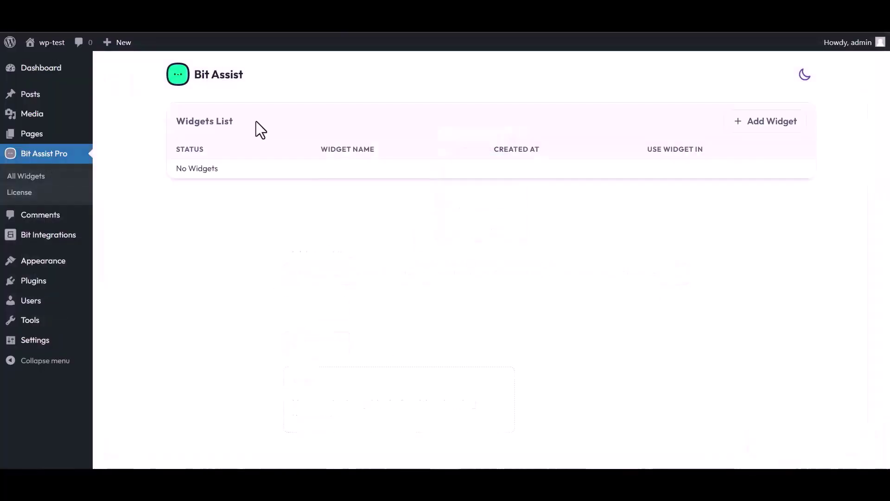
# - Create a Bit Assist widget named 'Bit Integrations' and open its row options menu
pyautogui.click(769, 125)
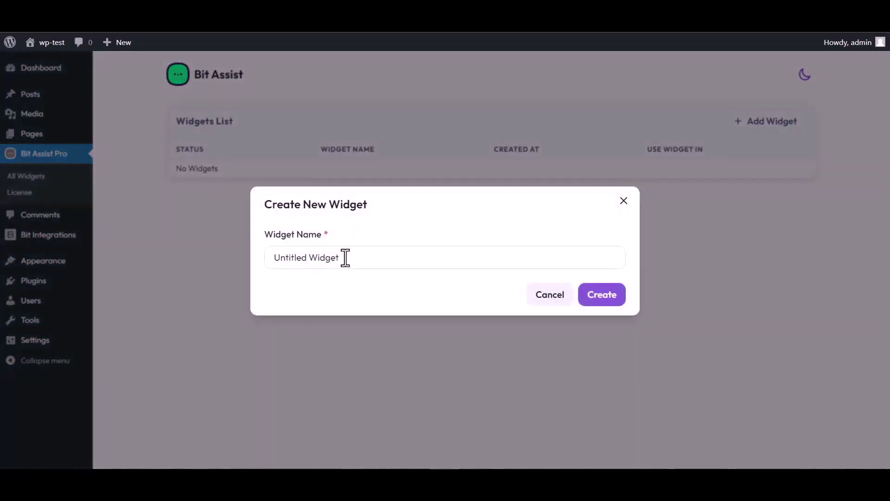
pyautogui.click(345, 258)
pyautogui.hotkey('ctrl', 'a')
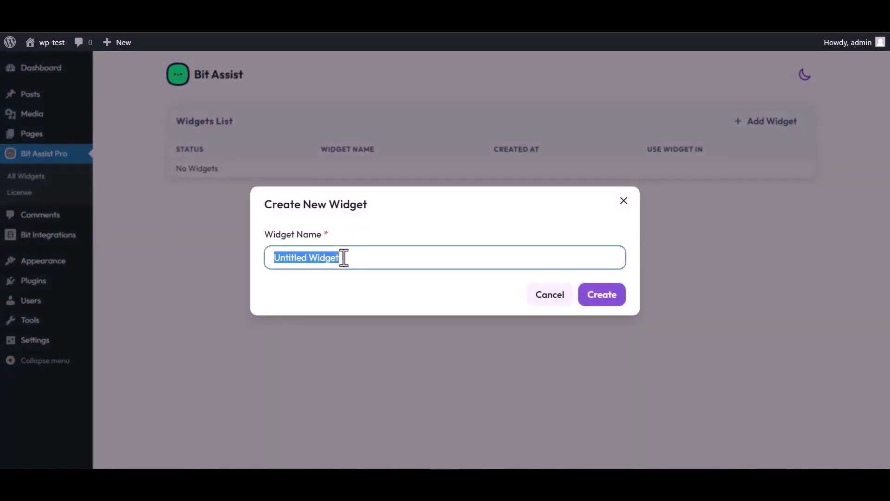
pyautogui.write('Bit Integrations')
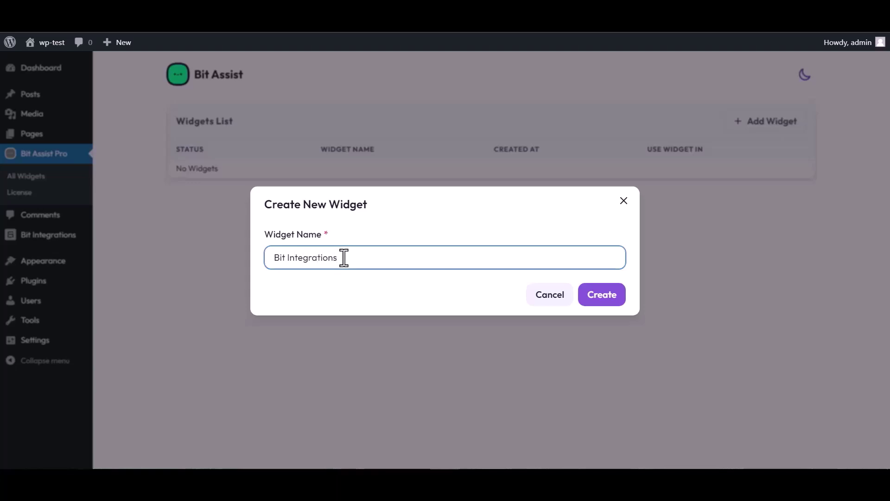
pyautogui.click(607, 299)
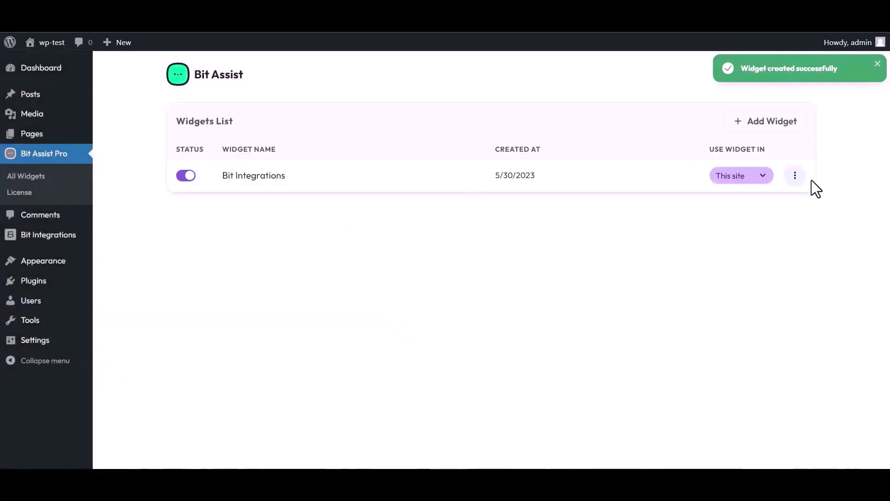
pyautogui.click(795, 175)
# - Add a Custom Form channel to the widget titled 'Bit Integrations'
pyautogui.click(705, 205)
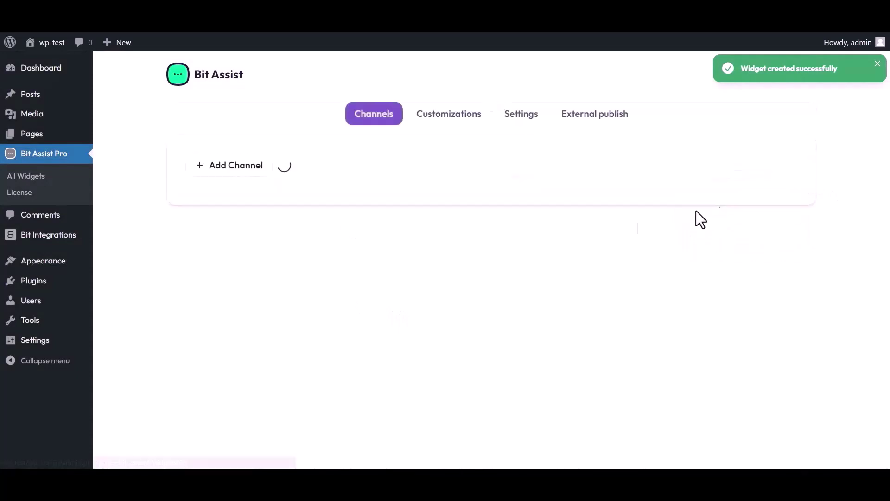
pyautogui.click(236, 166)
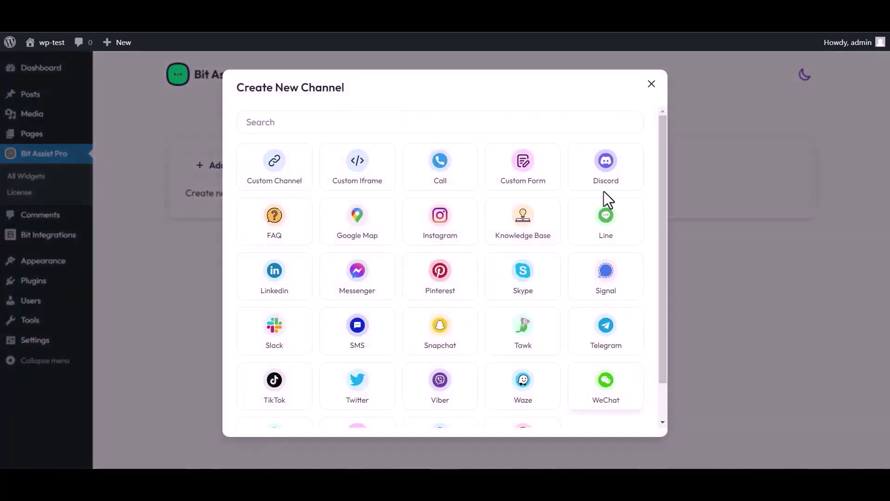
pyautogui.click(525, 178)
pyautogui.tripleClick(312, 146)
pyautogui.write('Bit  Integrations')
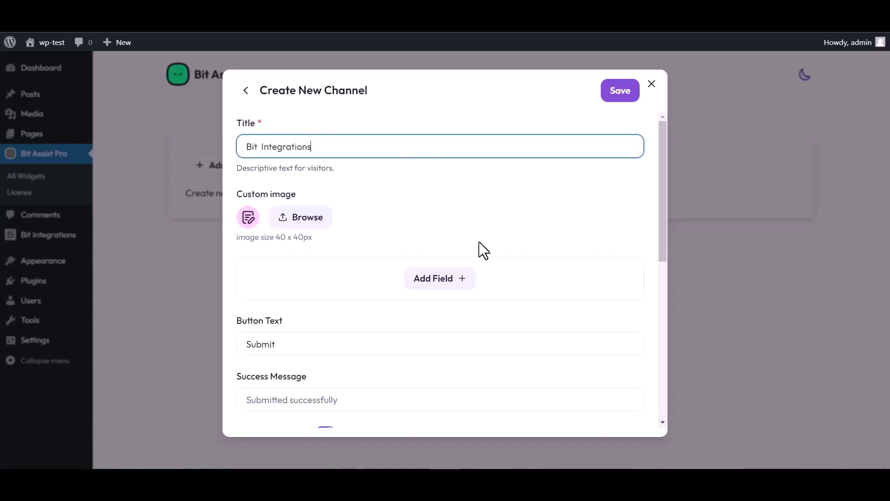
# - Add Text, Email and Number fields to the form, renaming Text to 'Name'
pyautogui.click(441, 281)
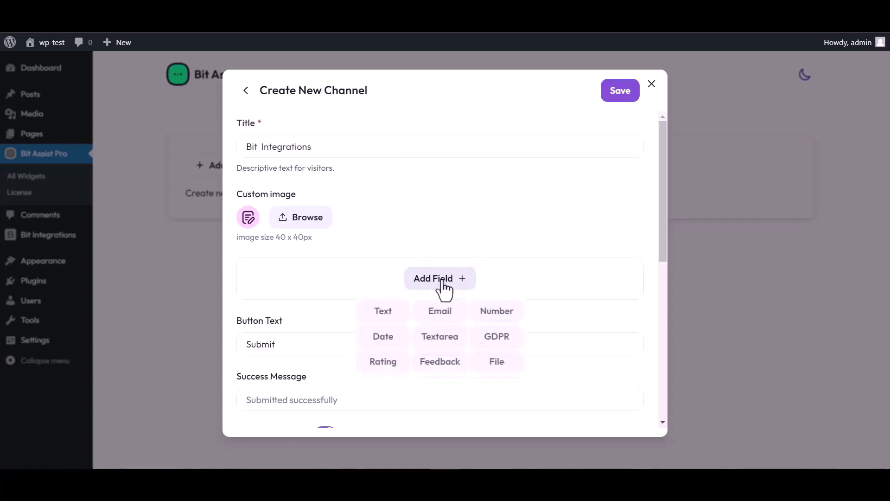
pyautogui.click(383, 312)
pyautogui.click(443, 345)
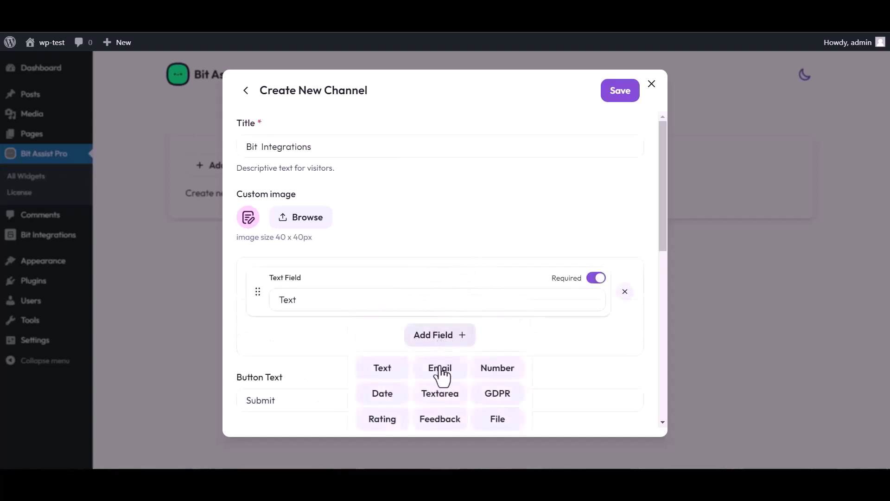
pyautogui.click(439, 367)
pyautogui.click(441, 394)
pyautogui.click(496, 308)
pyautogui.scroll(-4, 423, 324)
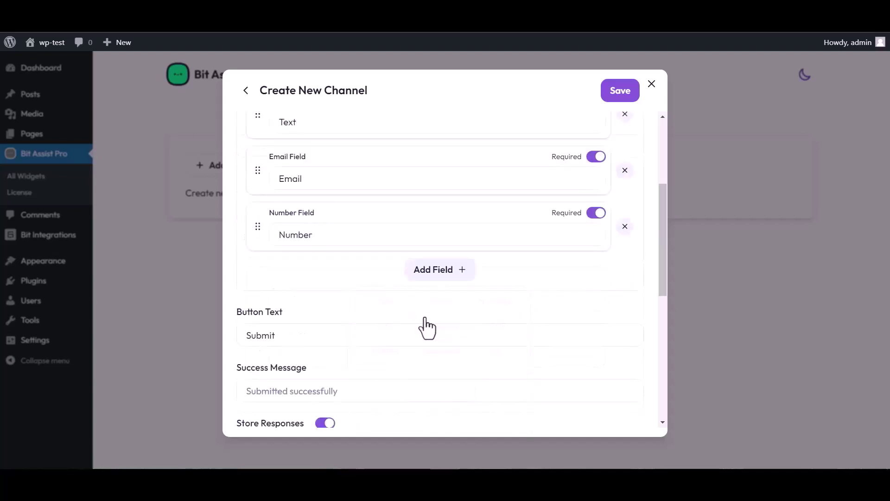
pyautogui.scroll(5, 403, 224)
pyautogui.doubleClick(304, 296)
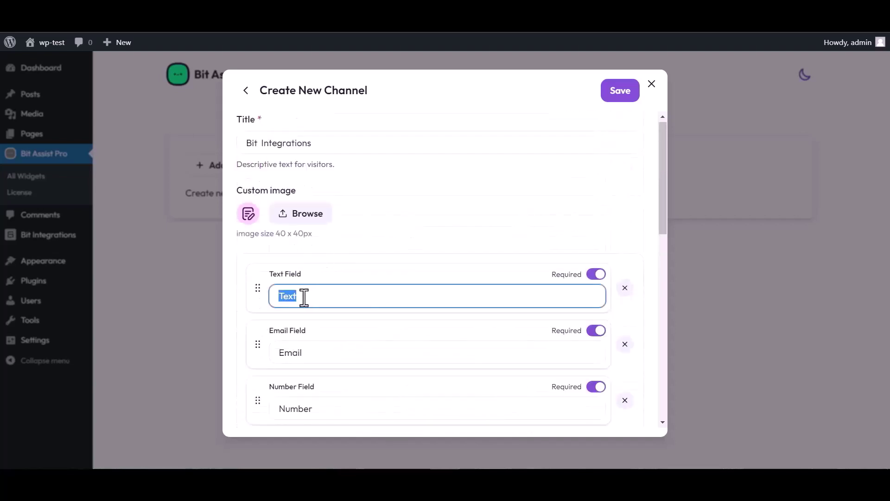
pyautogui.write('Name')
# - Paste the Bit Integrations webhook URL into the channel and save it
pyautogui.scroll(-4, 432, 266)
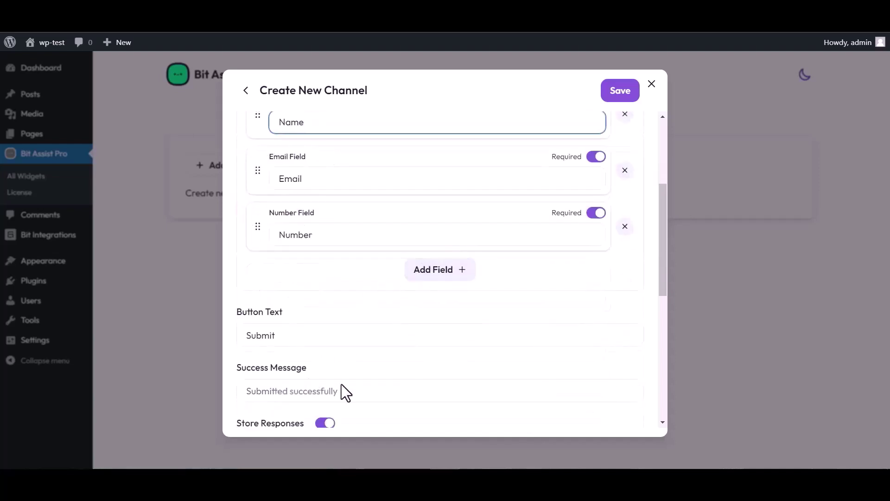
pyautogui.scroll(-4, 343, 384)
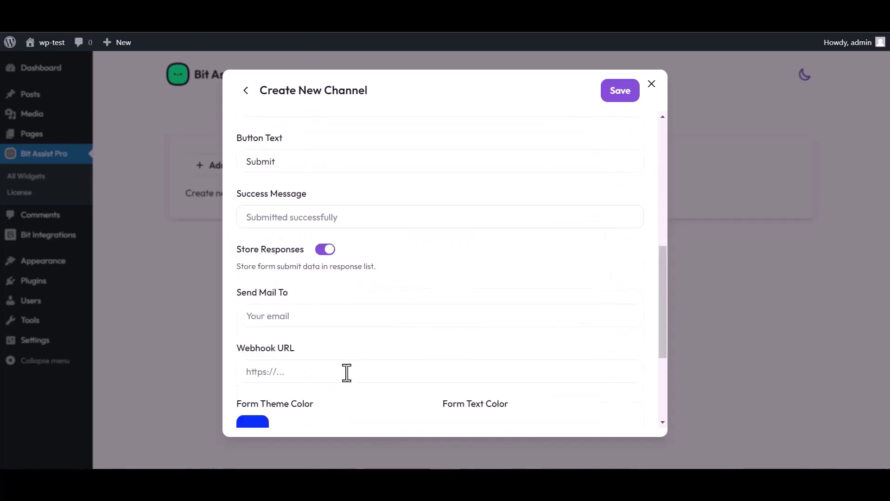
pyautogui.click(283, 373)
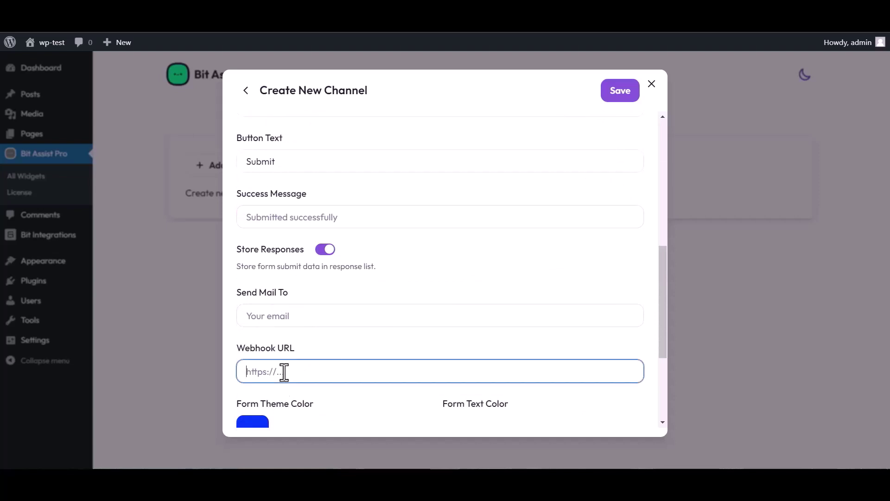
pyautogui.hotkey('ctrl', 'v')
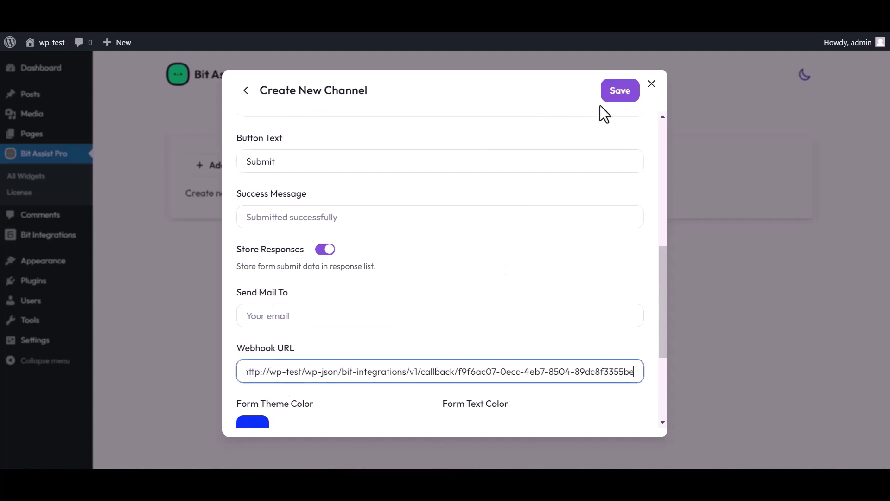
pyautogui.click(618, 100)
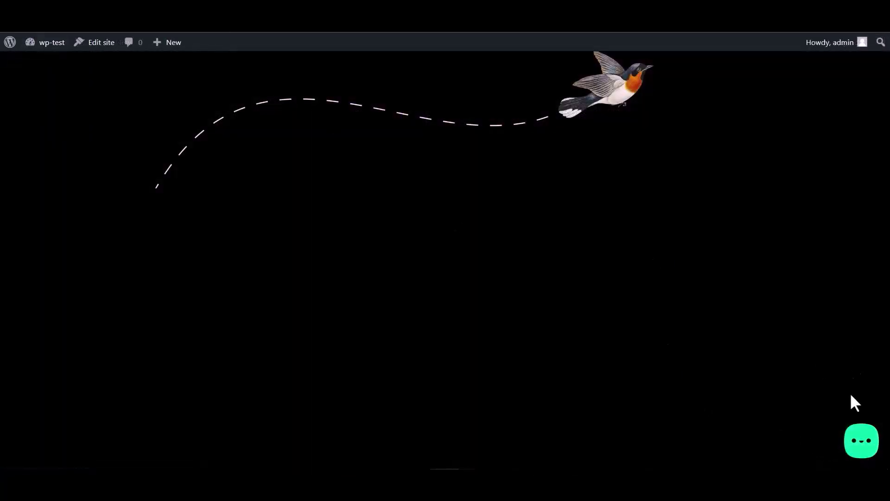
# - Open the Bit Integrations form from the chat bubble and fill in the name and test email
pyautogui.click(860, 445)
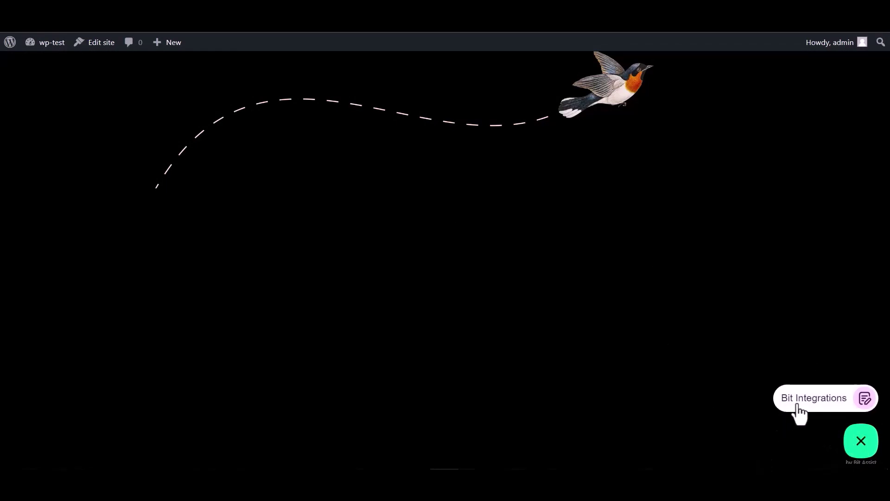
pyautogui.click(810, 403)
pyautogui.click(747, 298)
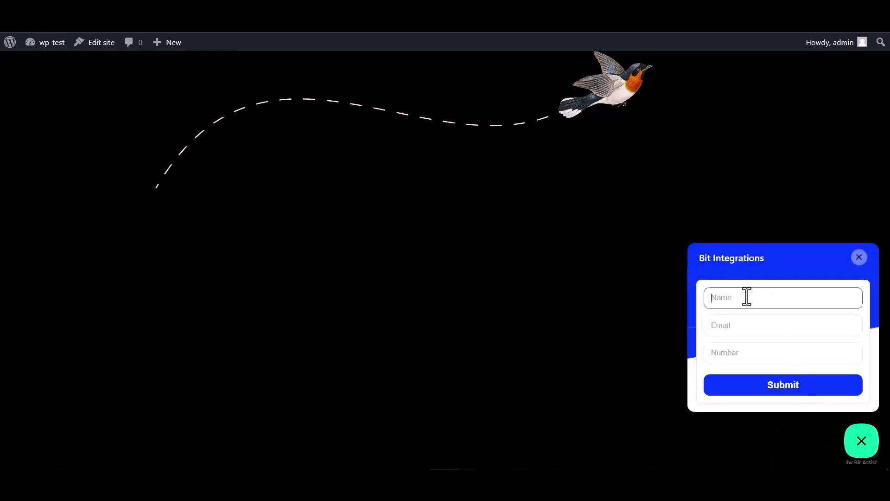
pyautogui.click(741, 357)
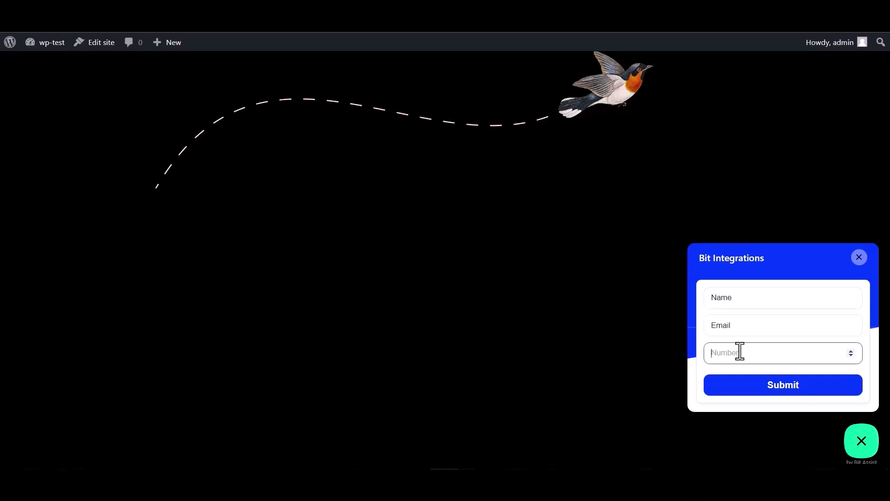
pyautogui.moveTo(733, 298); pyautogui.dragTo(691, 295)
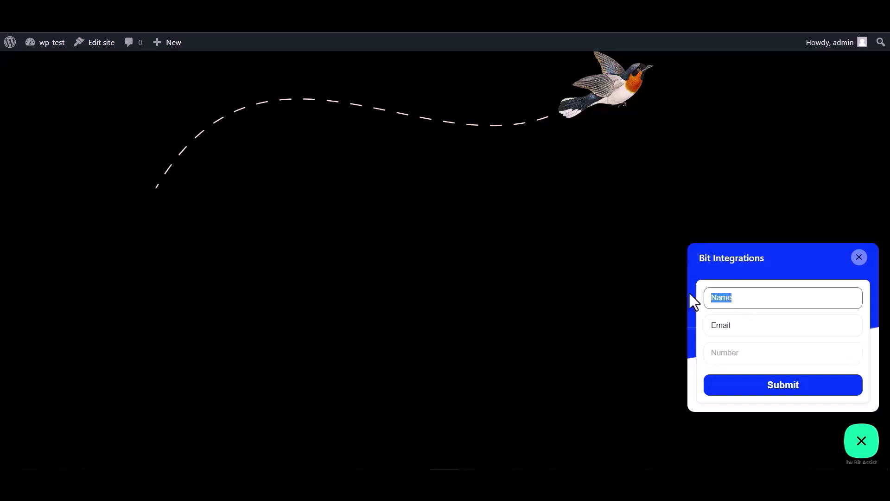
pyautogui.click(741, 324)
pyautogui.moveTo(741, 324); pyautogui.dragTo(674, 321)
pyautogui.click(739, 325)
pyautogui.click(744, 324)
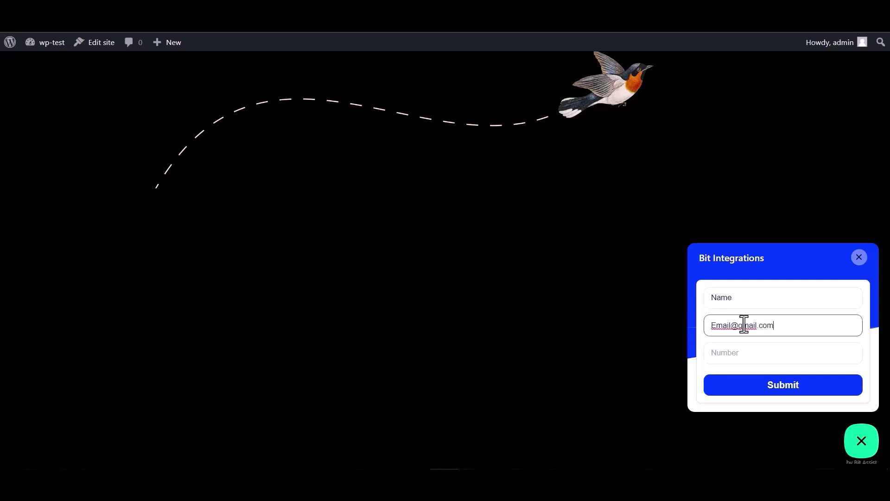
pyautogui.click(724, 352)
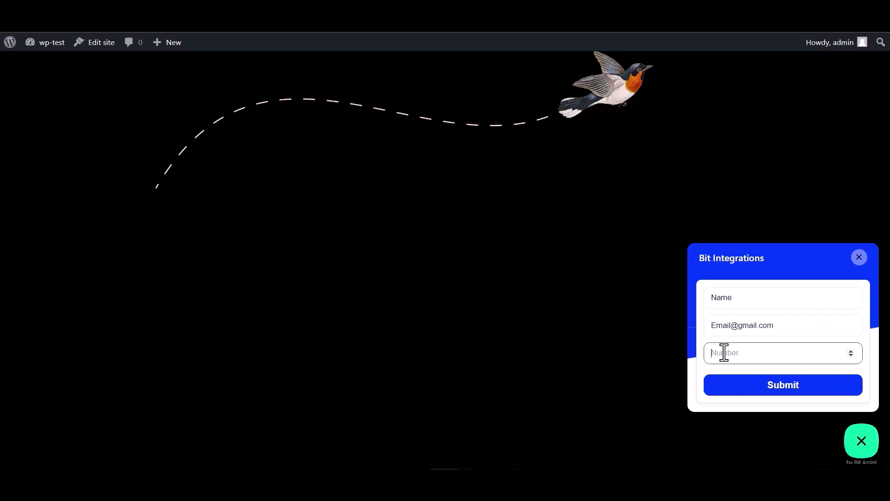
# - Enter 000000 as the number, submit, check the fetched fields, and proceed to Set Action
pyautogui.write('000000')
pyautogui.click(775, 390)
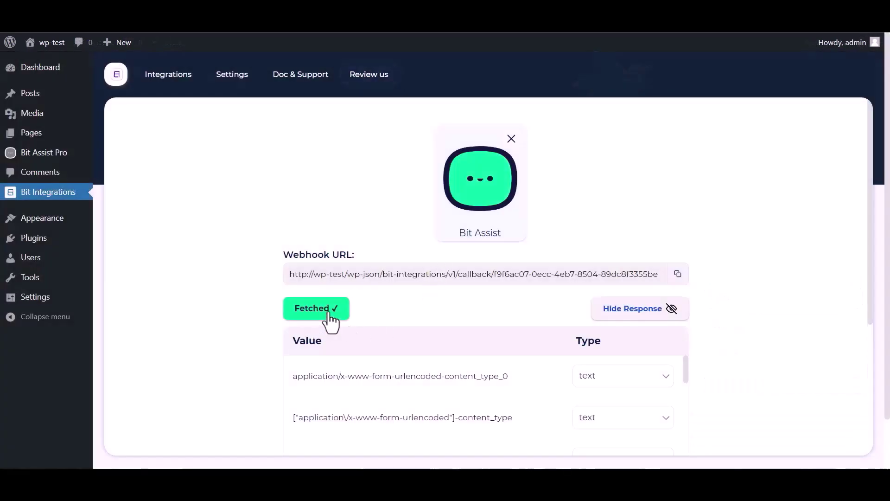
pyautogui.scroll(-1, 487, 297)
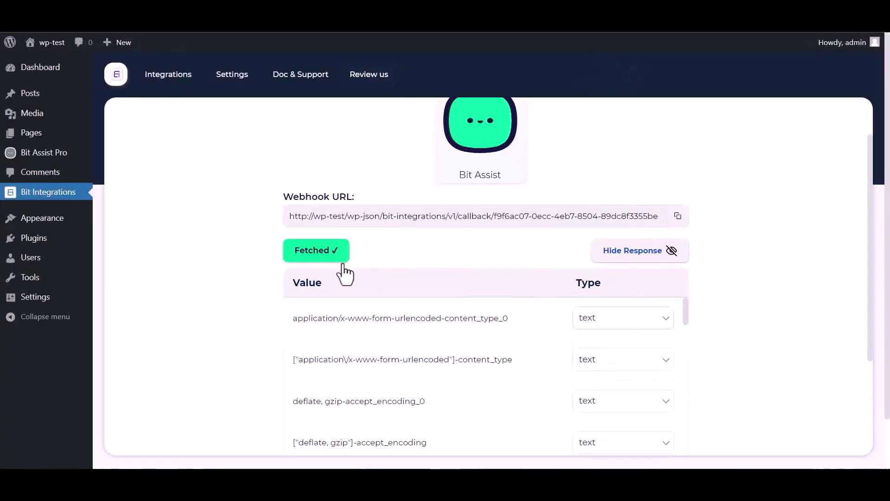
pyautogui.scroll(-10, 399, 355)
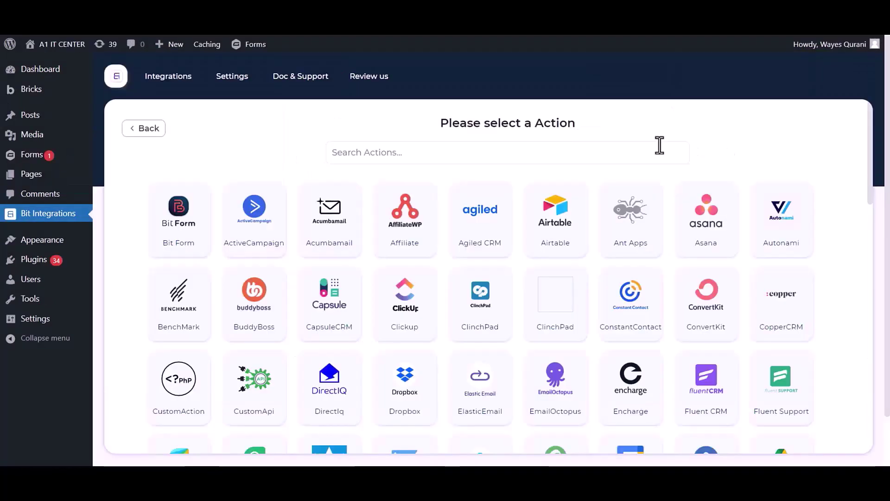
pyautogui.click(606, 147)
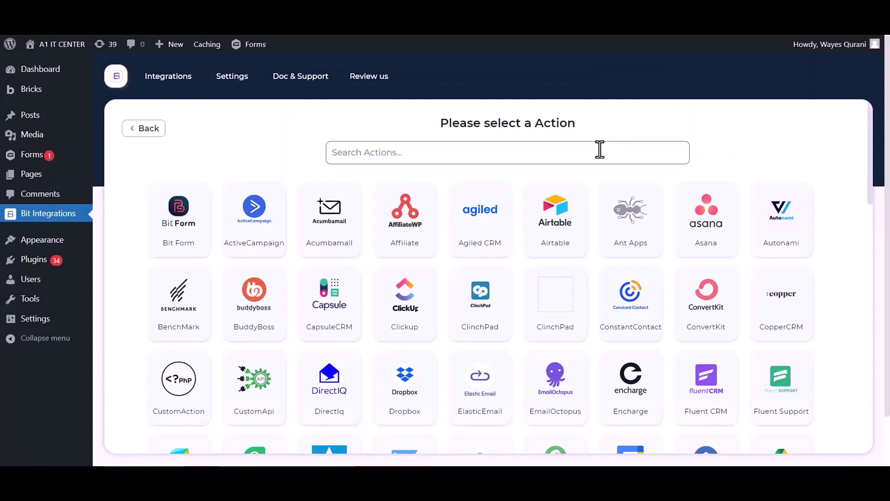
# - Choose WhatsApp as the action and review its Integration Name, Business Account ID and Access Token fields
pyautogui.write('Wha')
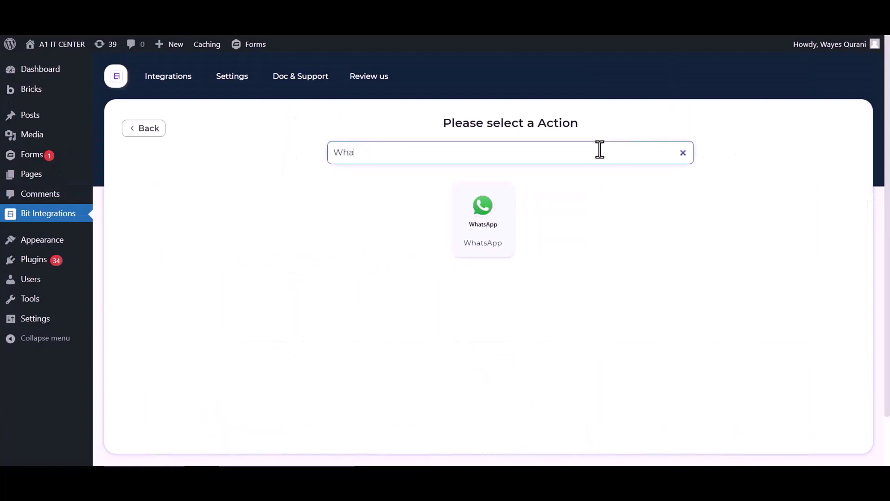
pyautogui.write('tsapp')
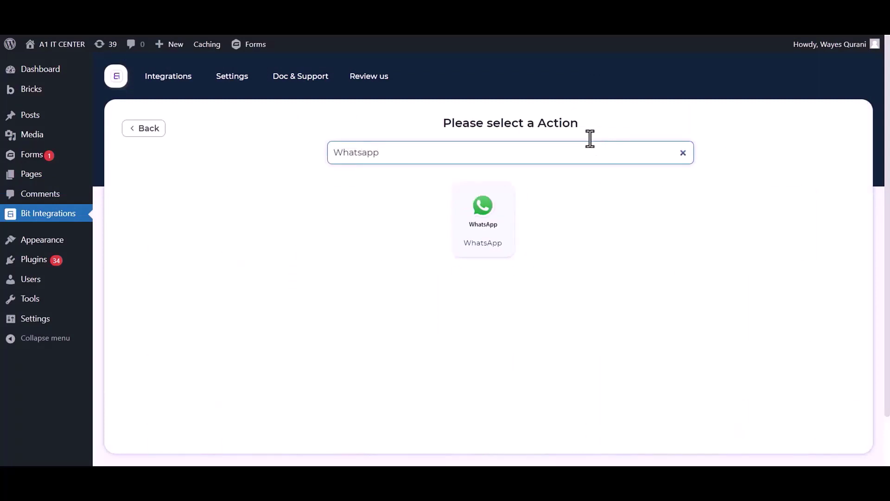
pyautogui.click(491, 228)
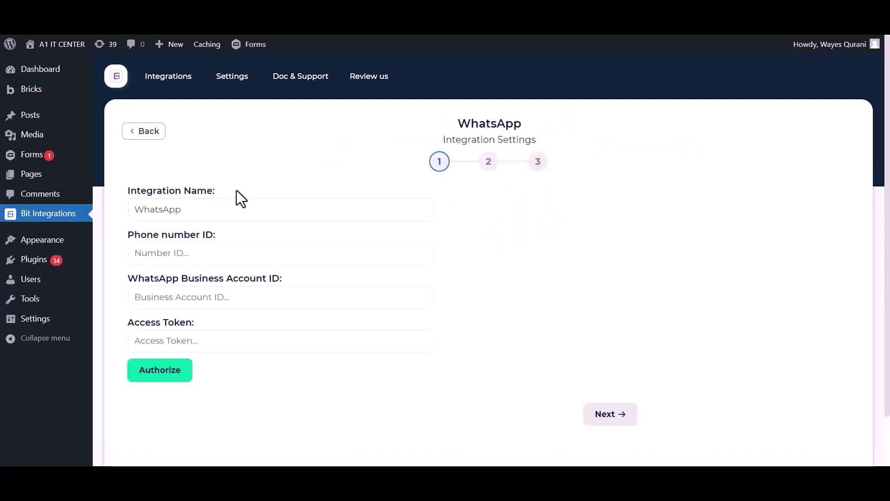
pyautogui.moveTo(237, 190); pyautogui.dragTo(123, 189)
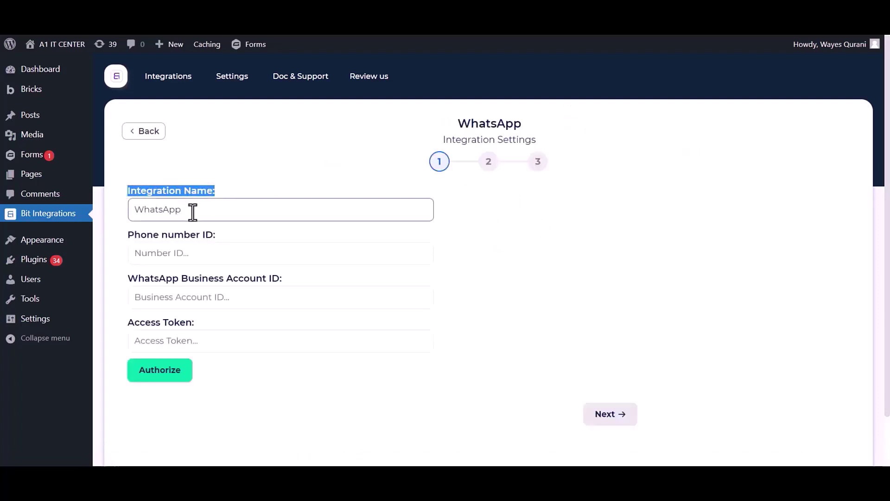
pyautogui.moveTo(193, 210); pyautogui.dragTo(206, 285)
pyautogui.moveTo(264, 283); pyautogui.dragTo(280, 279)
pyautogui.moveTo(128, 322); pyautogui.dragTo(206, 321)
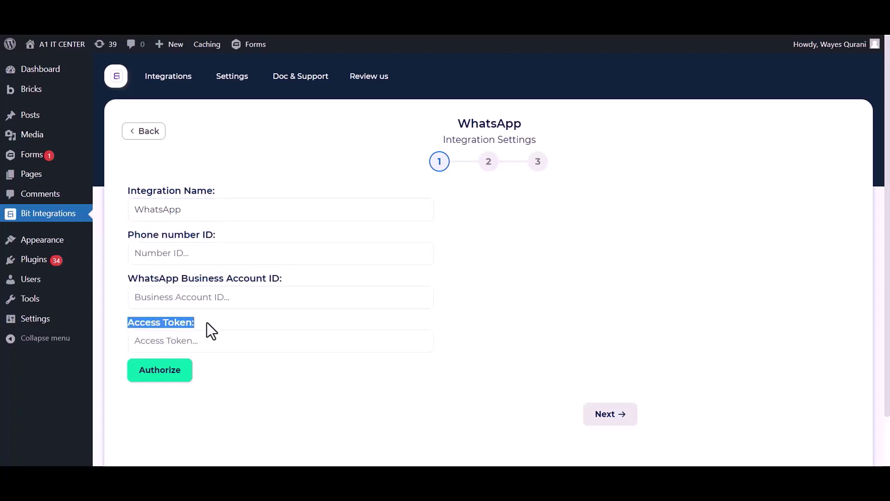
pyautogui.click(281, 377)
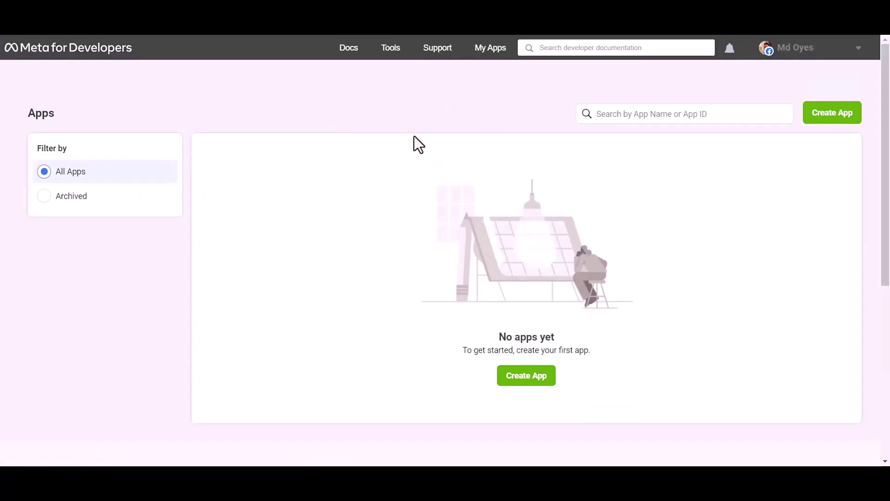
# - Start a new Meta app with the Other use case and Business app type
pyautogui.click(844, 119)
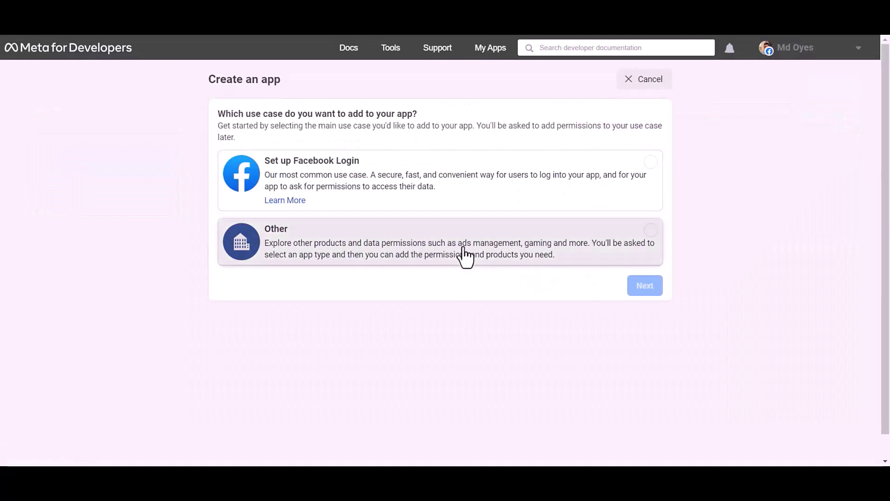
pyautogui.click(465, 256)
pyautogui.click(648, 291)
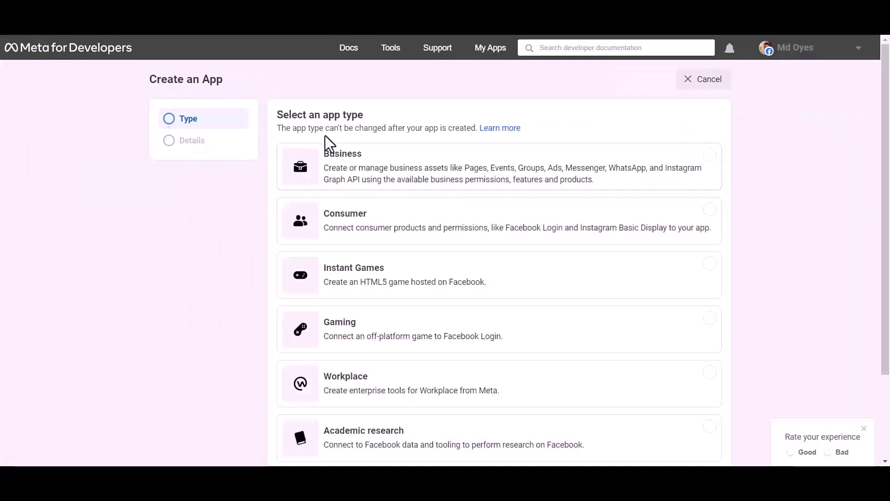
pyautogui.click(383, 176)
pyautogui.scroll(-3, 636, 174)
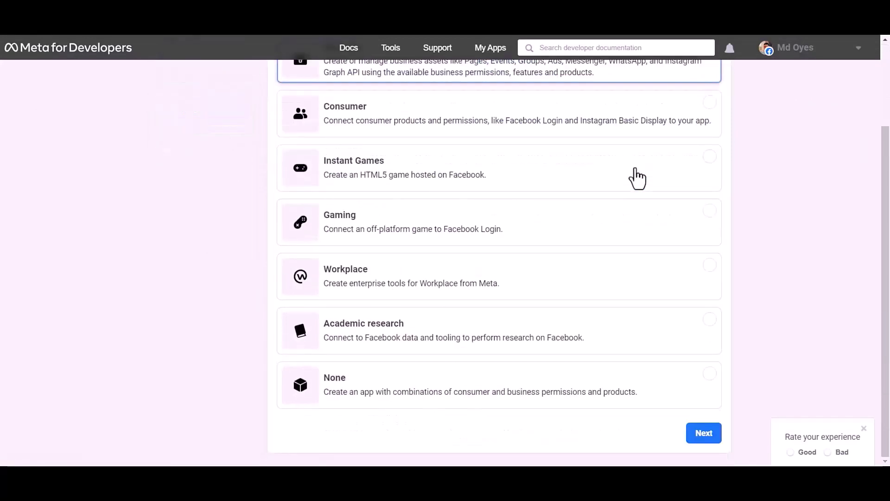
pyautogui.click(701, 436)
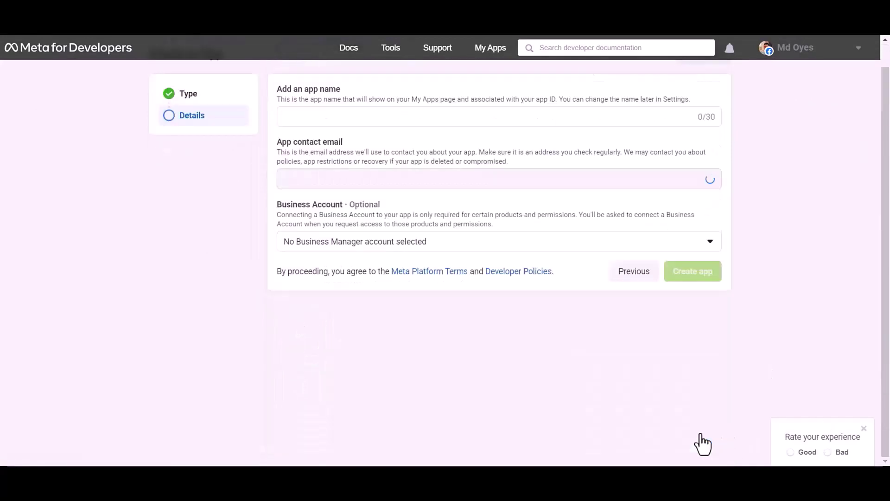
# - Name the app 'Bit Integrations', create it and confirm with the account password
pyautogui.click(360, 115)
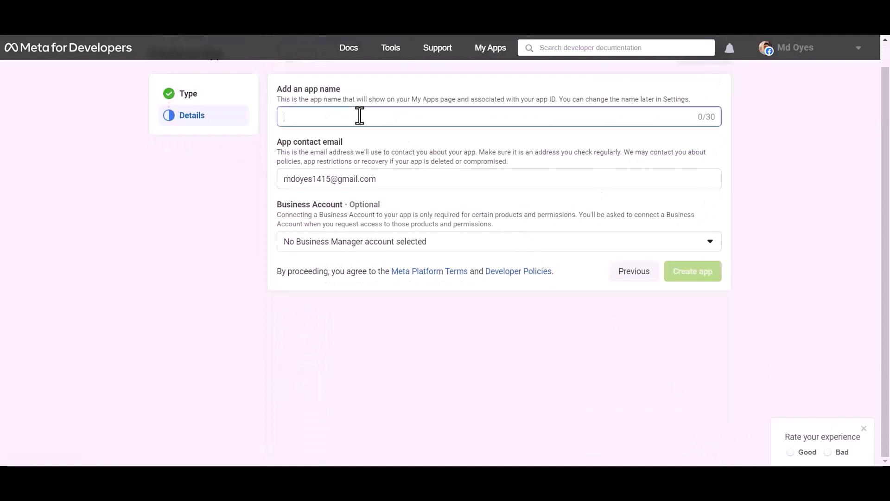
pyautogui.write('Bit Integra')
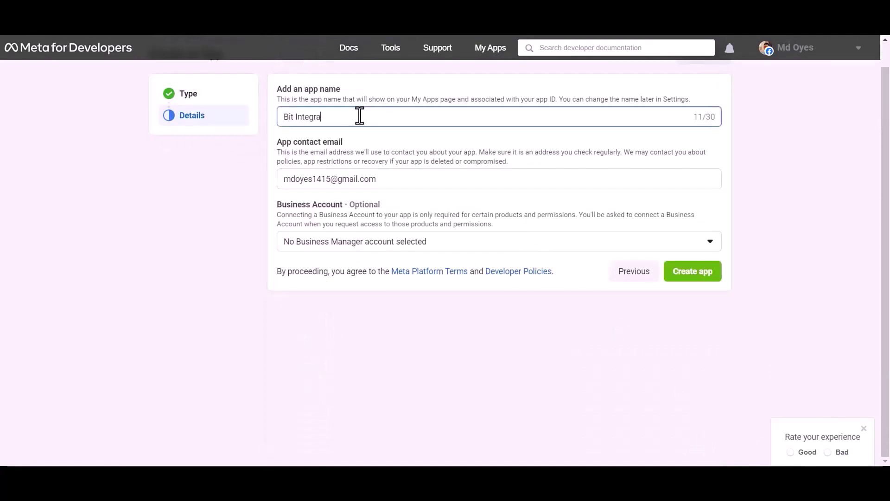
pyautogui.write('tions')
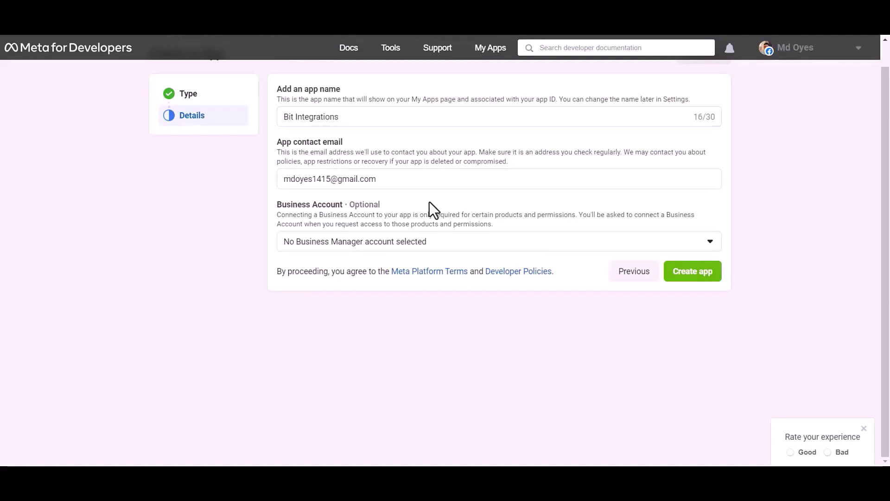
pyautogui.scroll(1, 691, 296)
pyautogui.click(692, 301)
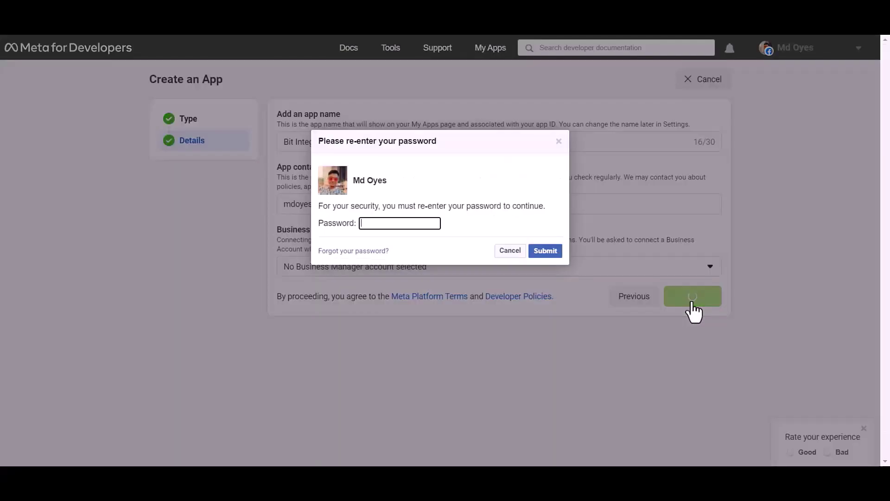
pyautogui.click(411, 223)
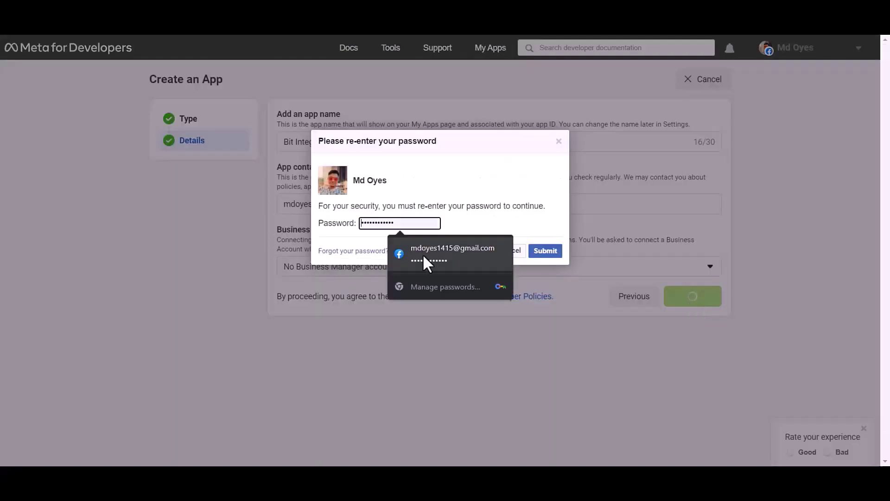
pyautogui.click(422, 254)
pyautogui.click(545, 250)
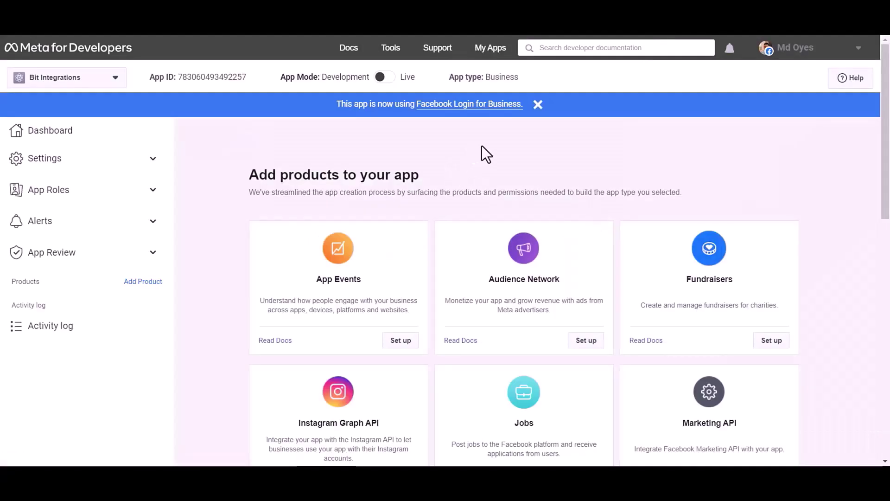
# - Set up WhatsApp on the app with Test Business and open its Getting started page
pyautogui.scroll(-4, 482, 148)
pyautogui.scroll(-6, 483, 146)
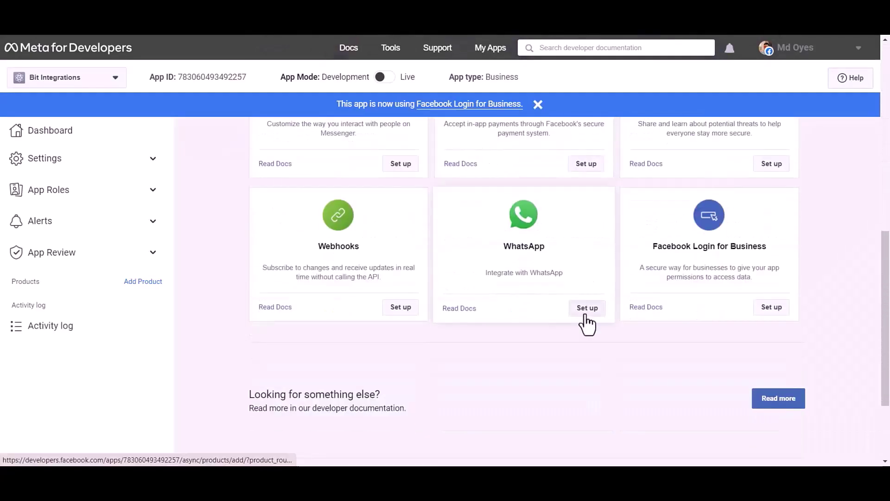
pyautogui.click(585, 313)
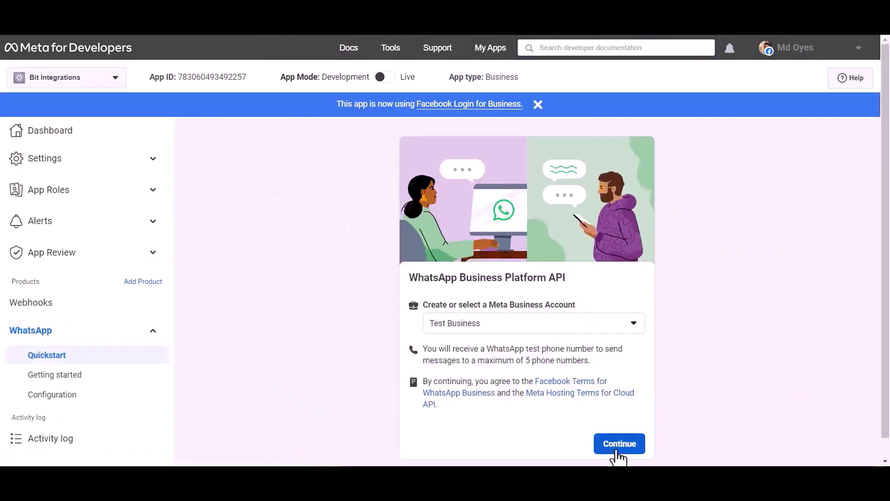
pyautogui.click(620, 445)
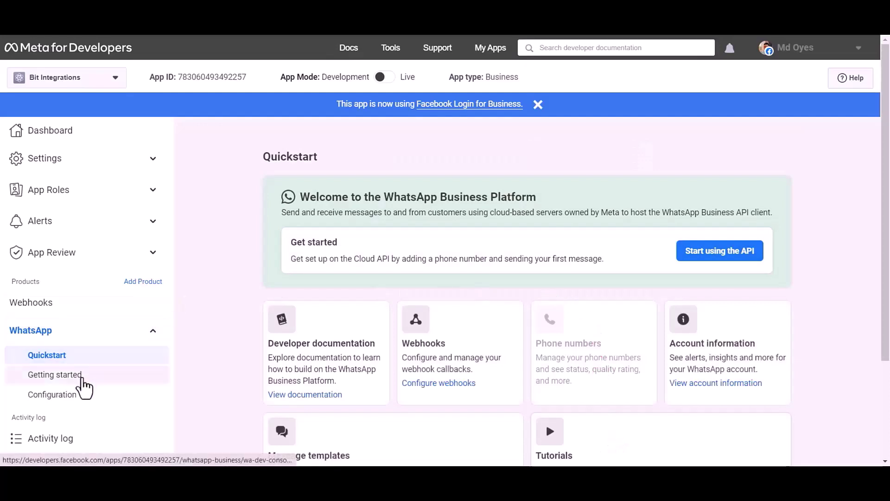
pyautogui.click(83, 378)
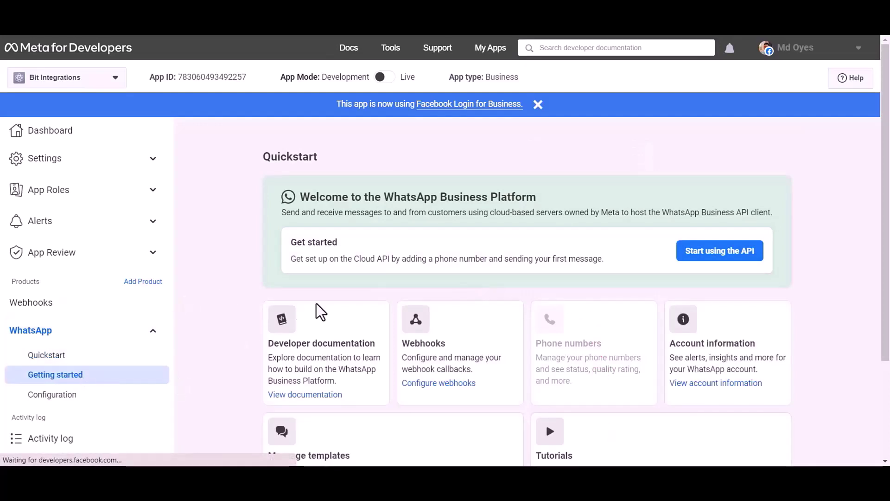
# - Copy the Phone number ID from Meta into the Bit Integrations Phone number ID field
pyautogui.scroll(-1, 352, 276)
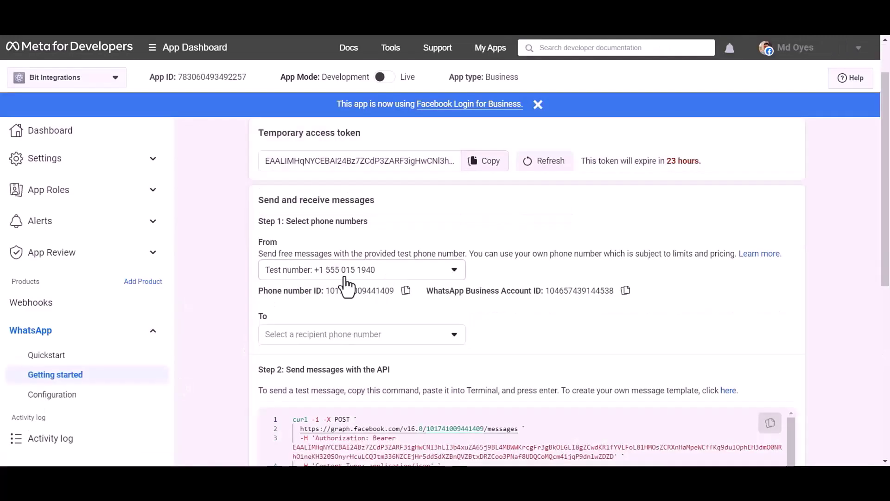
pyautogui.moveTo(256, 292); pyautogui.dragTo(322, 294)
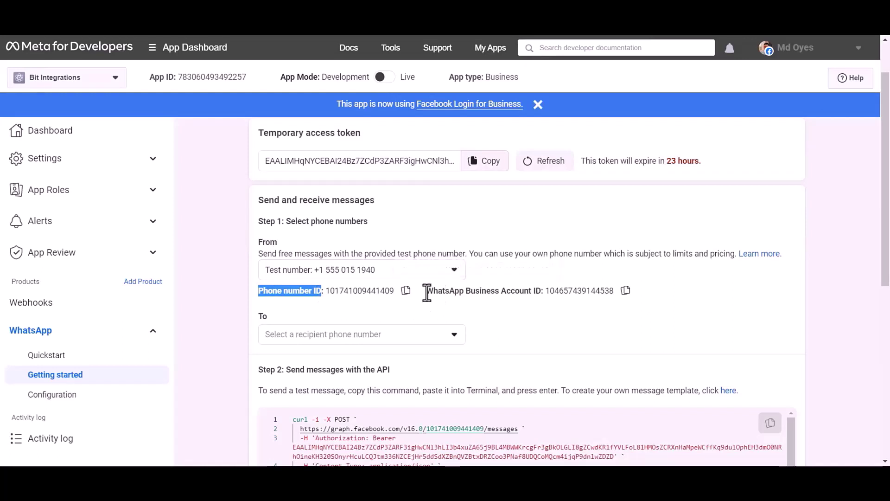
pyautogui.moveTo(426, 291); pyautogui.dragTo(537, 296)
pyautogui.click(585, 310)
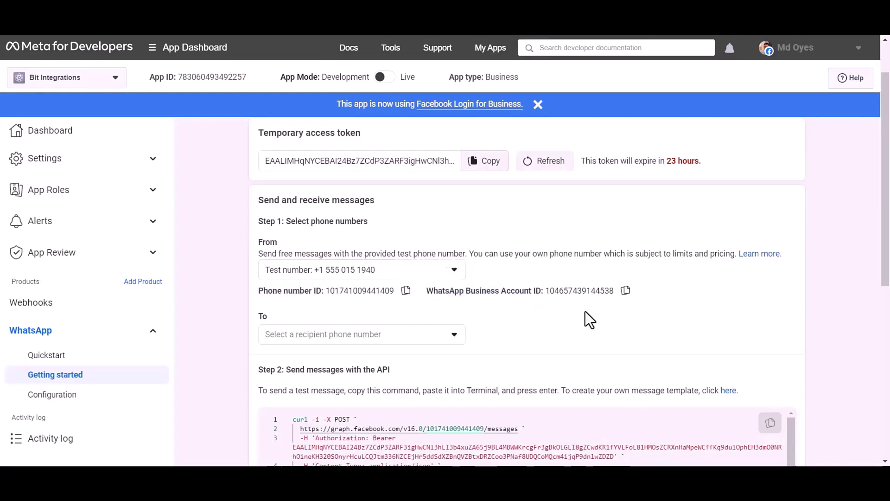
pyautogui.click(406, 291)
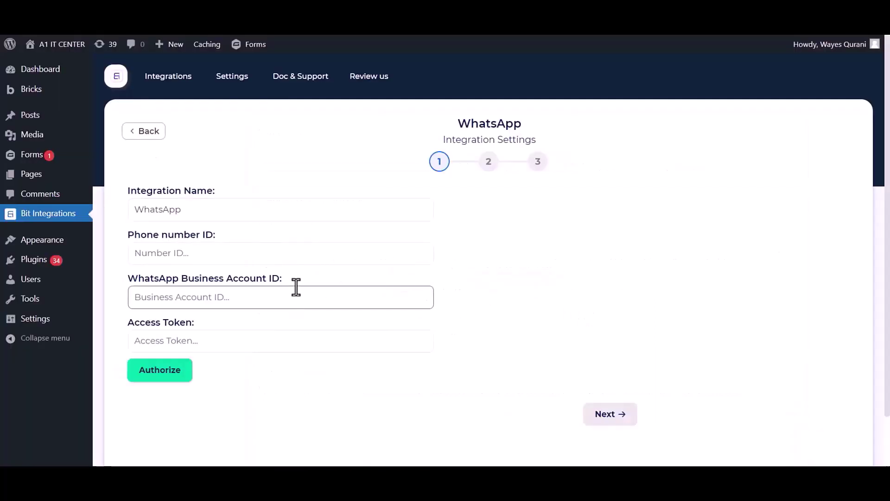
pyautogui.click(290, 260)
pyautogui.hotkey('ctrl', 'v')
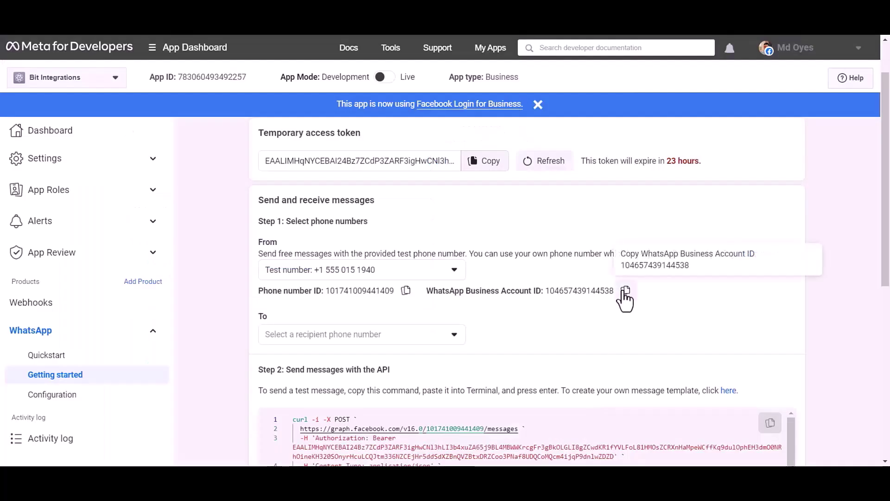
# - Paste the WhatsApp Business Account ID into the form, note the 23-hour token expiry, and return to My Apps
pyautogui.click(625, 291)
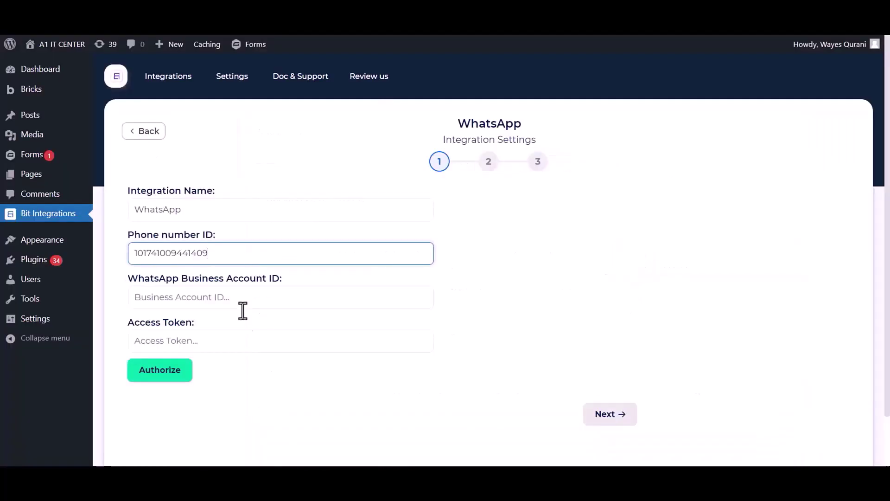
pyautogui.click(242, 297)
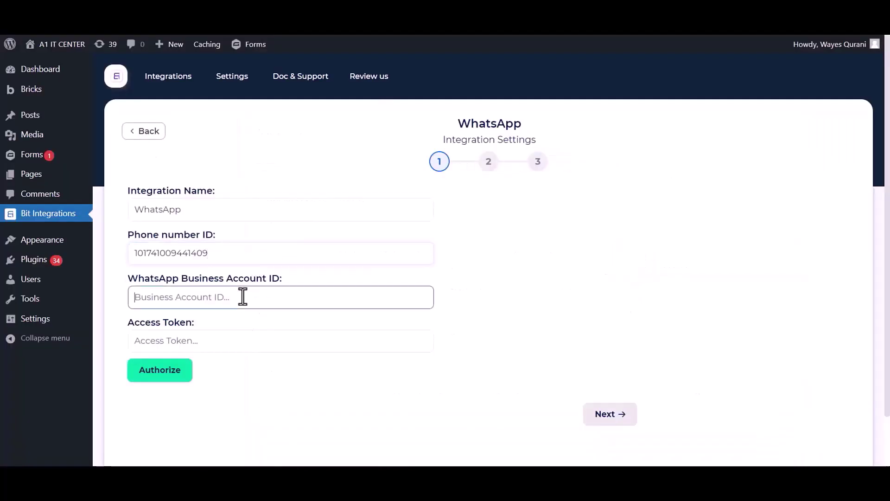
pyautogui.hotkey('ctrl', 'v')
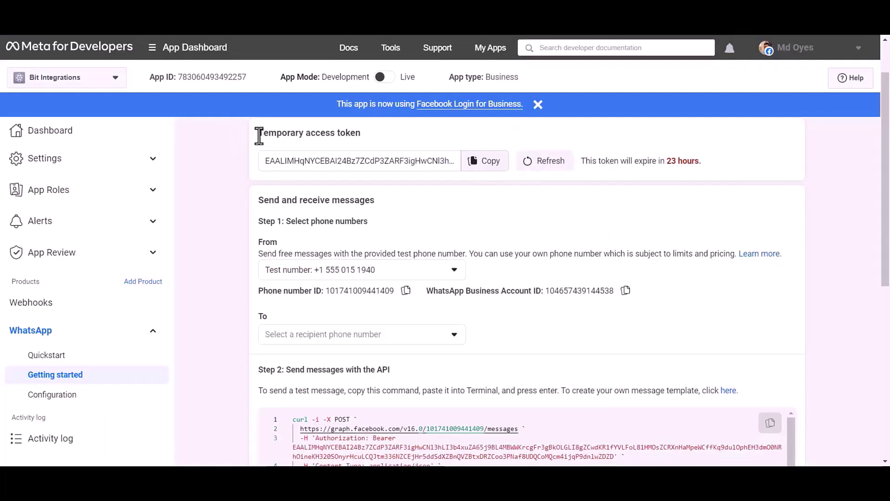
pyautogui.moveTo(258, 136); pyautogui.dragTo(359, 138)
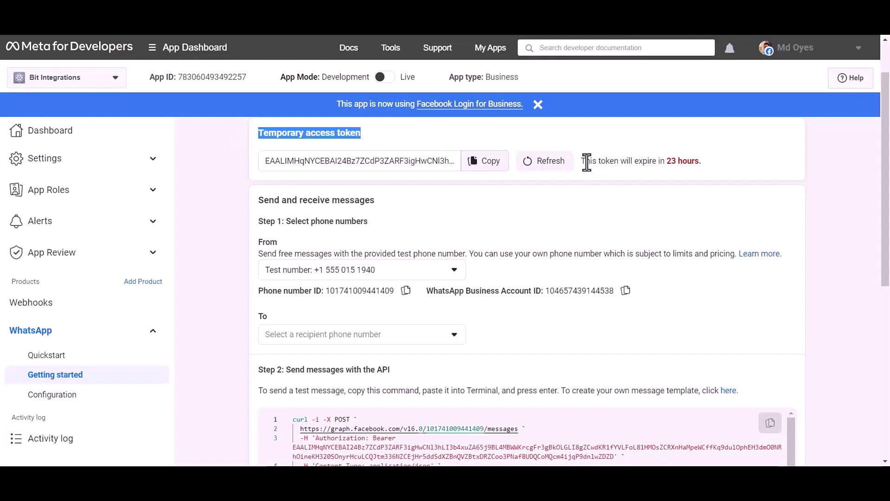
pyautogui.moveTo(581, 160); pyautogui.dragTo(705, 161)
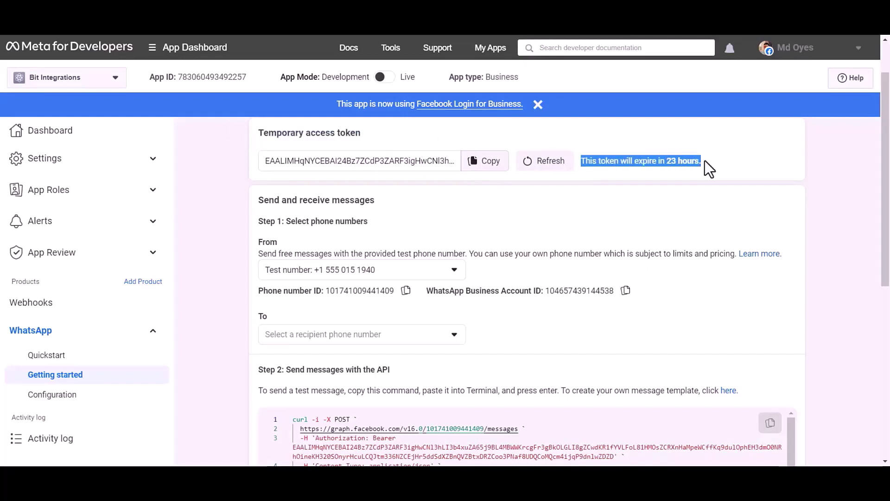
pyautogui.click(741, 162)
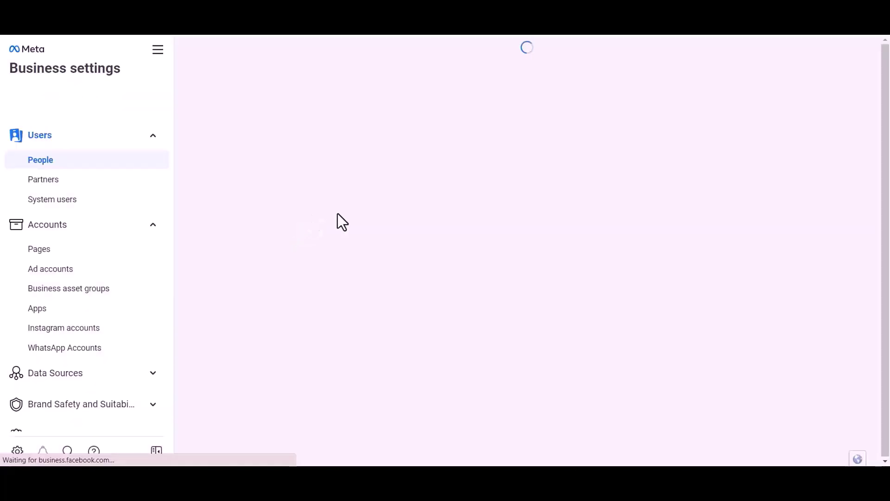
pyautogui.click(61, 200)
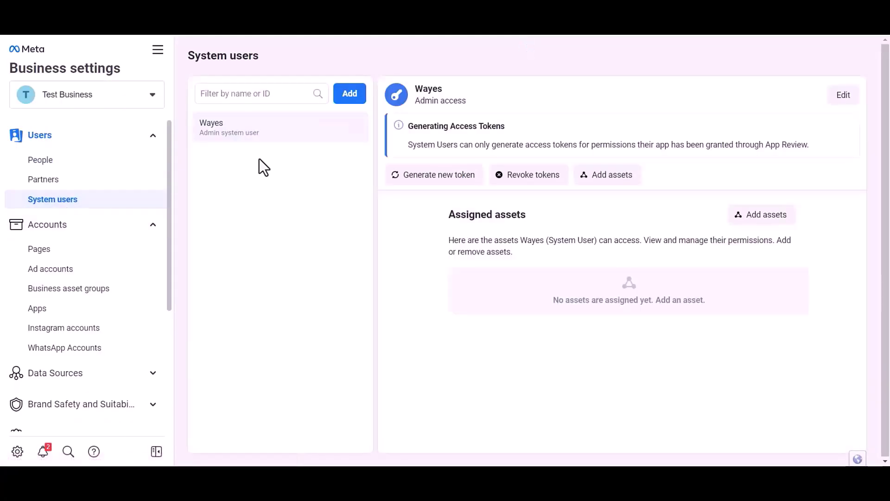
pyautogui.click(347, 102)
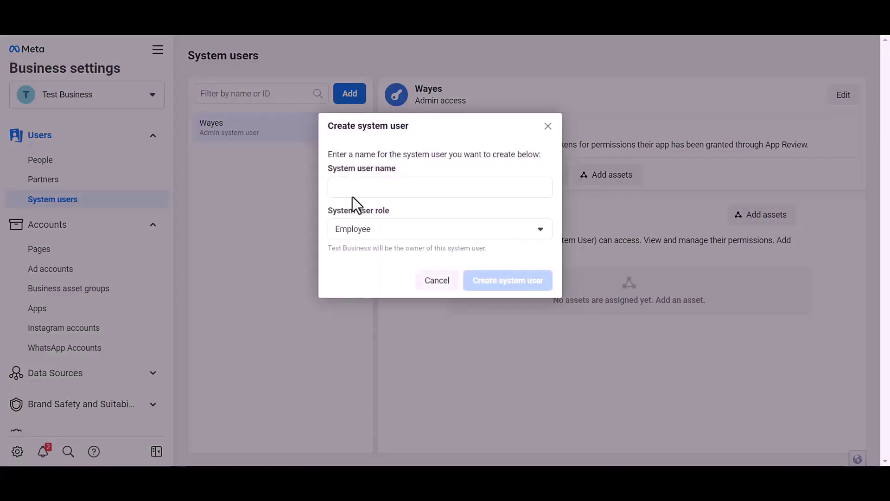
pyautogui.click(367, 185)
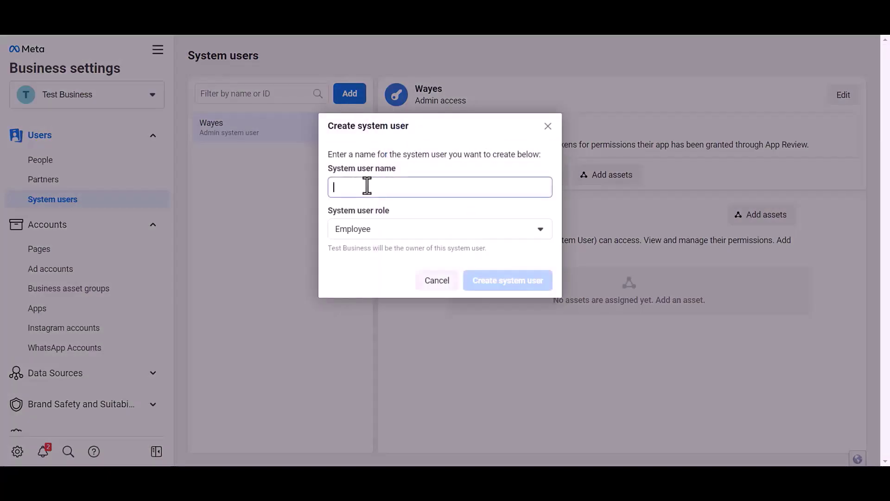
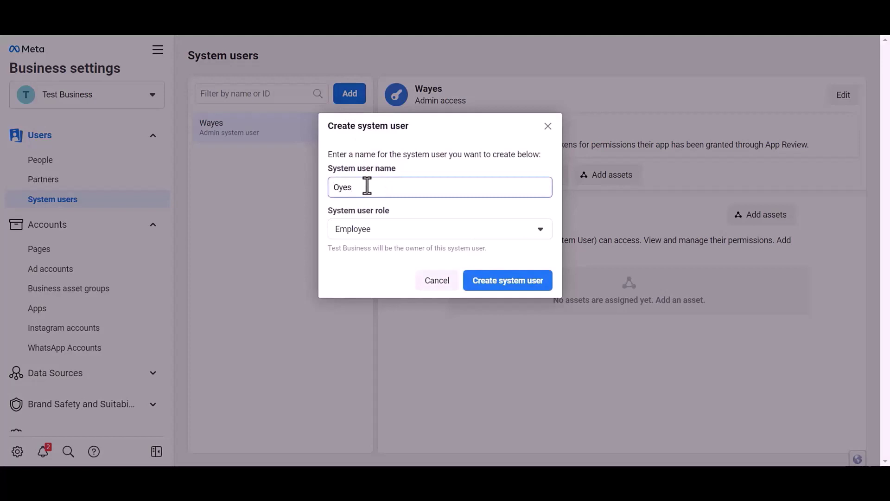
pyautogui.click(366, 228)
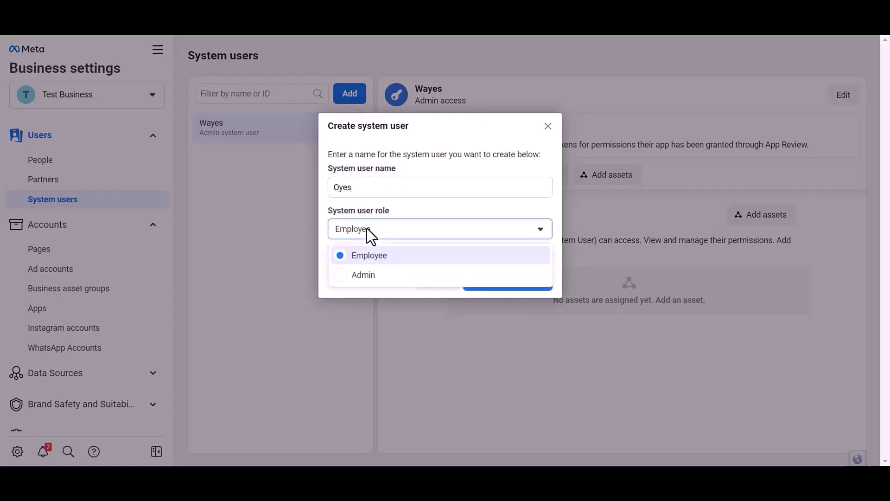
pyautogui.click(362, 277)
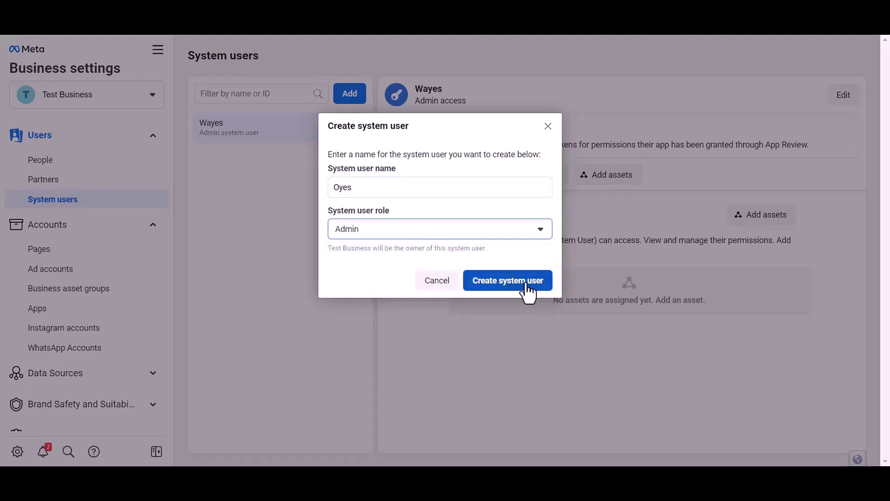
pyautogui.click(528, 287)
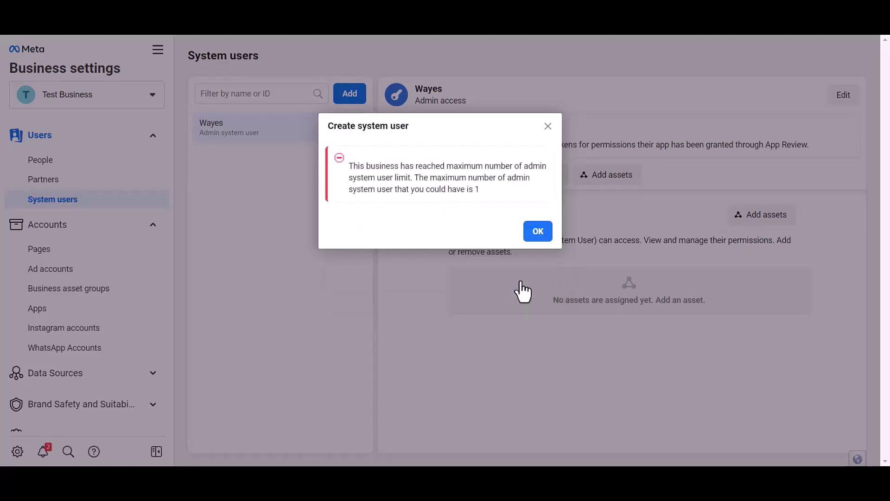
pyautogui.click(538, 236)
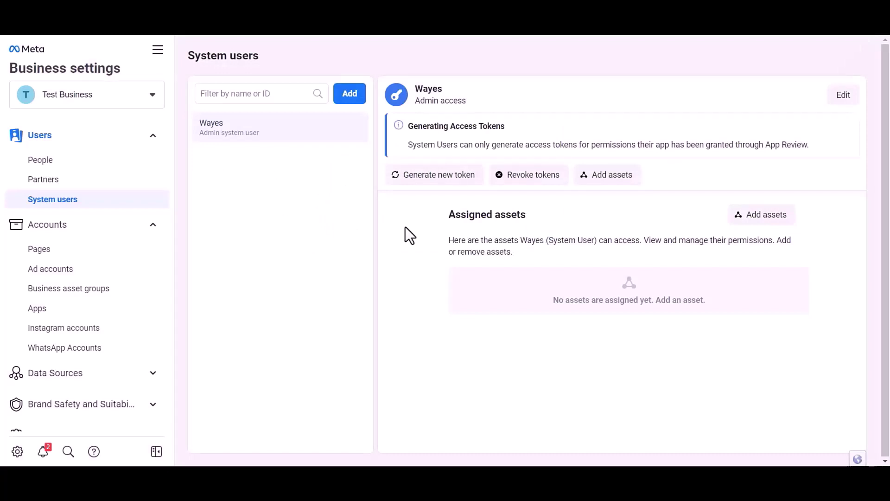
# - Assign the Bit Integrations app to the admin system user with Manage app full control
pyautogui.click(765, 215)
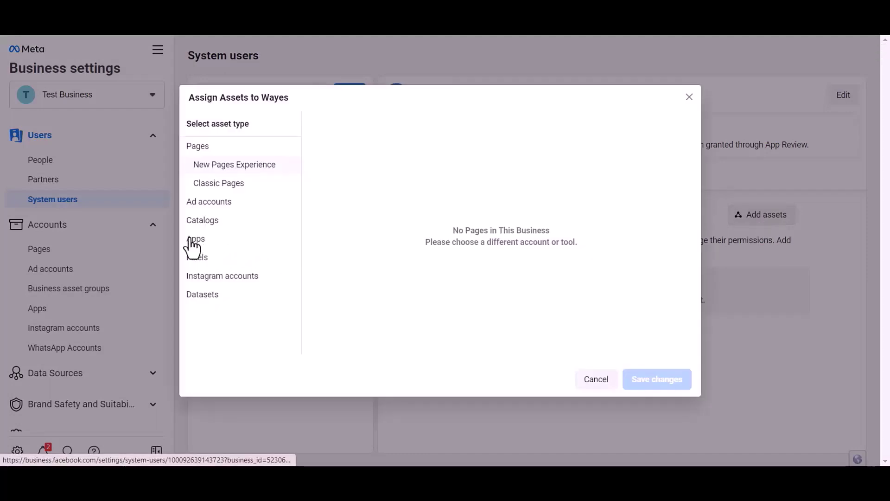
pyautogui.click(191, 239)
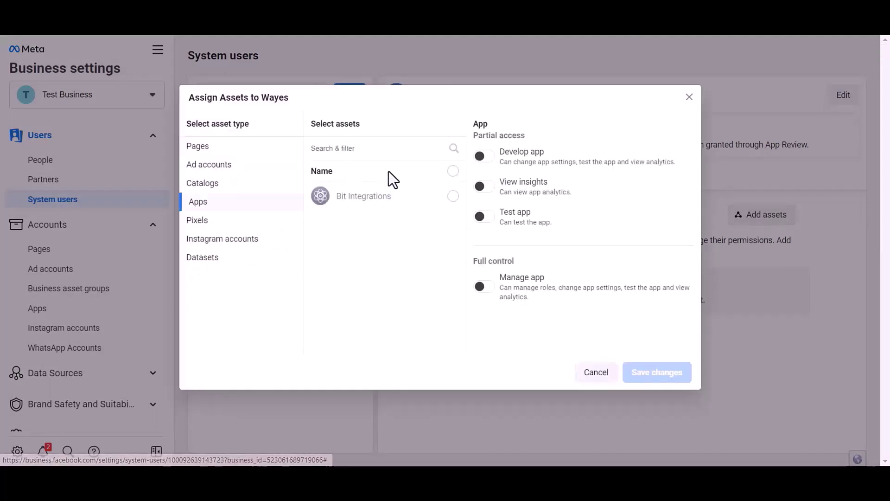
pyautogui.click(452, 197)
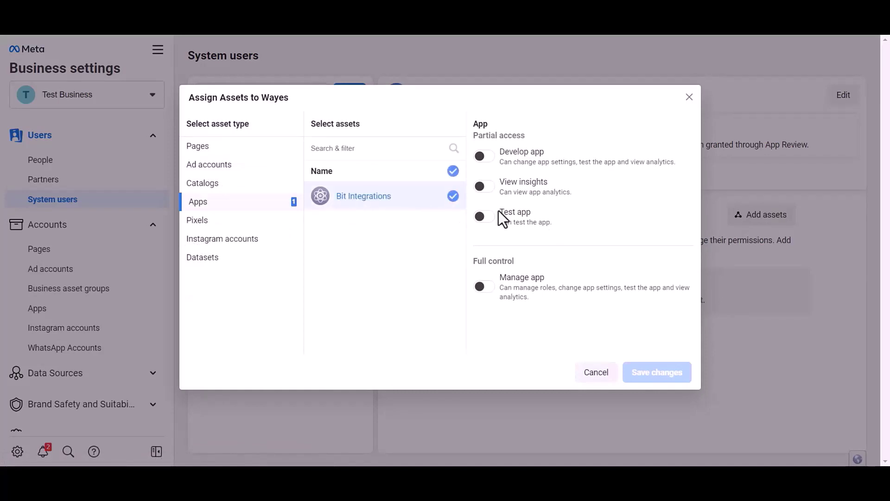
pyautogui.click(482, 287)
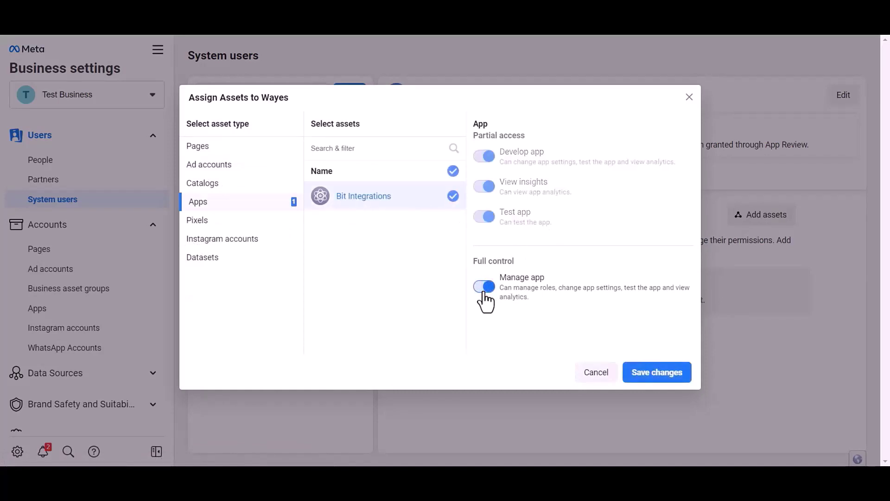
pyautogui.click(657, 376)
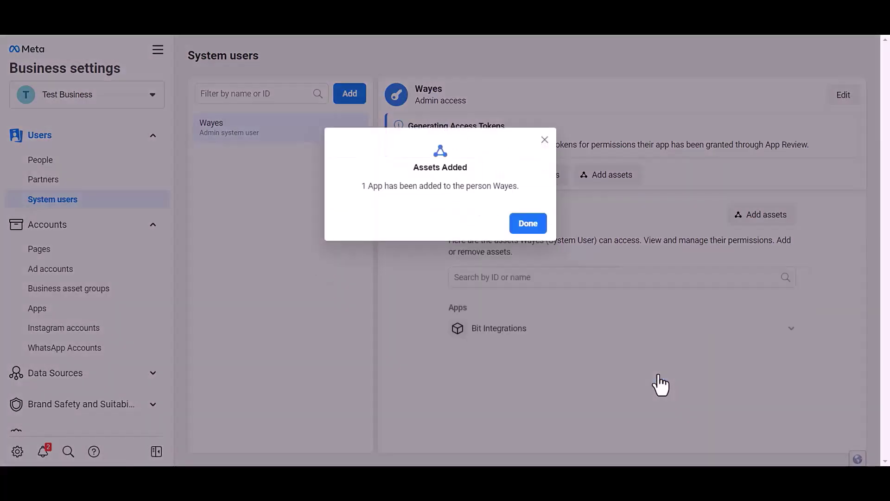
pyautogui.click(528, 223)
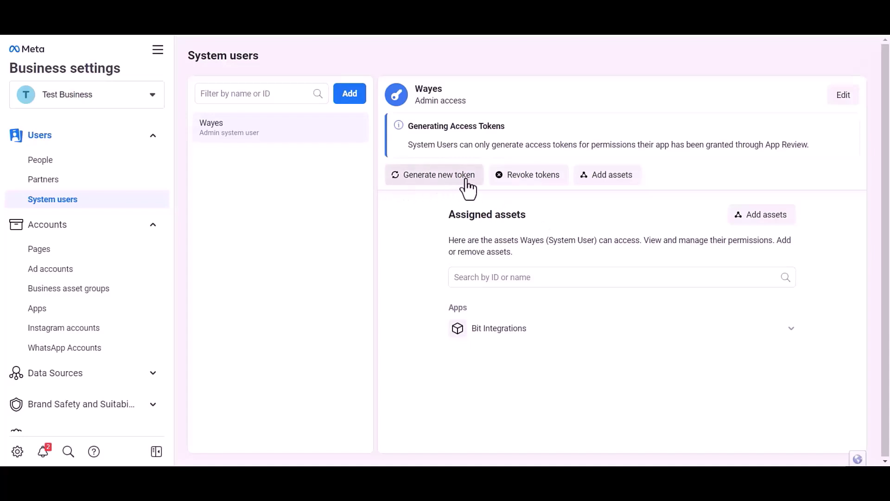
# - Start a new token for the Bit Integrations app and set its expiration to Never
pyautogui.click(434, 176)
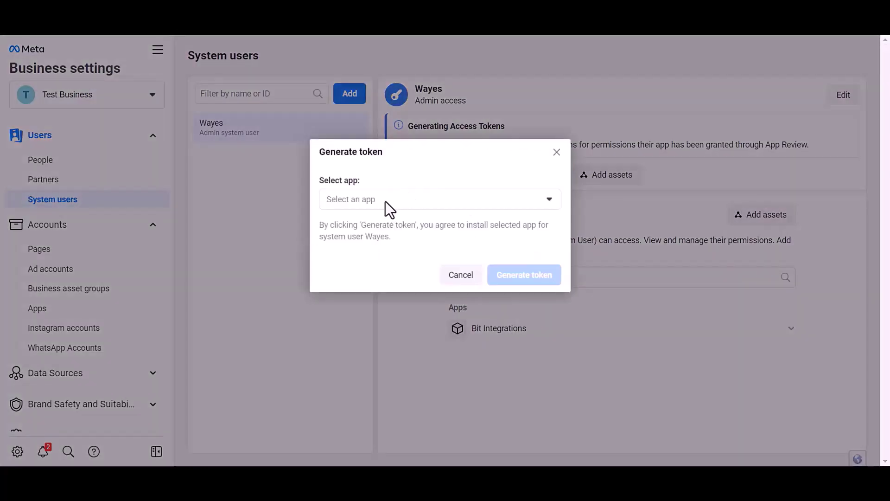
pyautogui.click(388, 207)
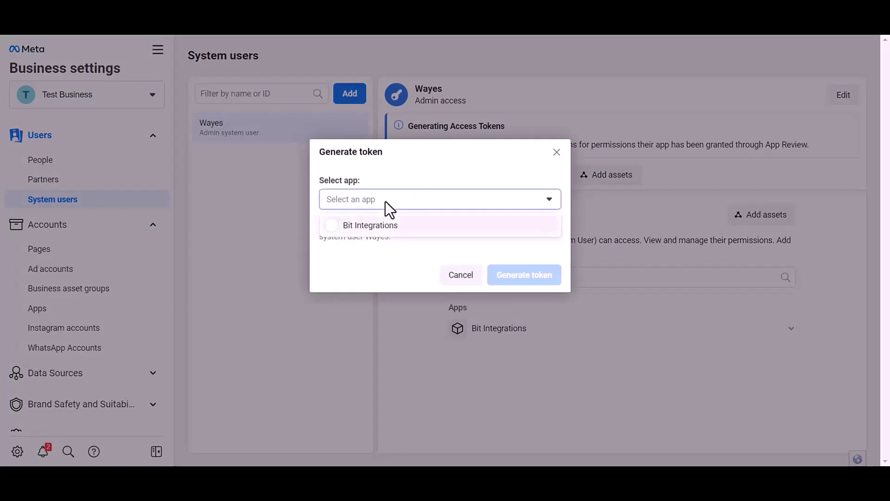
pyautogui.click(379, 226)
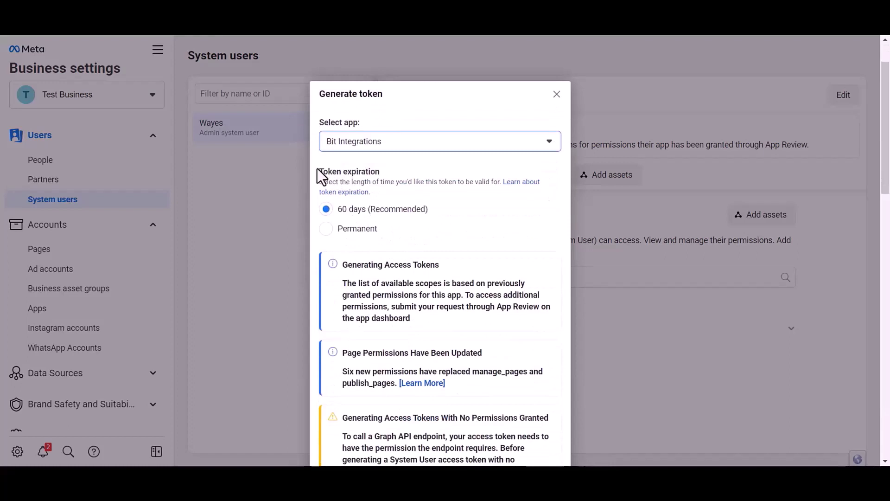
pyautogui.moveTo(317, 168); pyautogui.dragTo(379, 169)
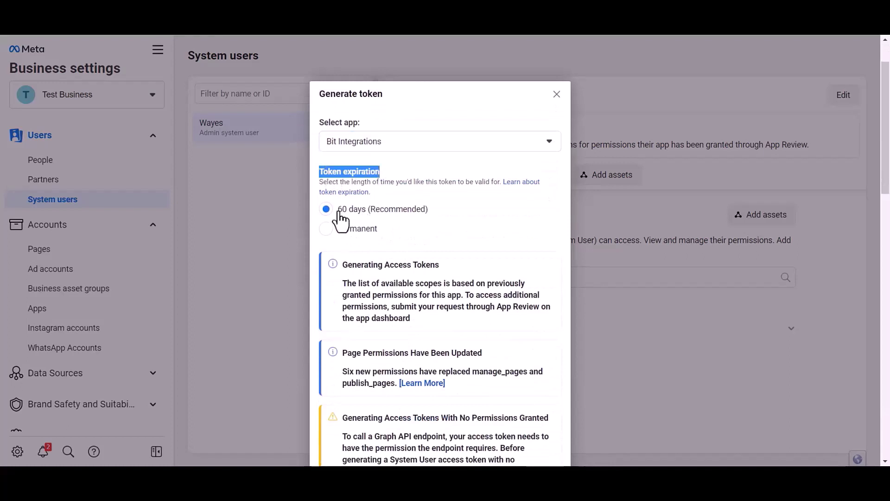
pyautogui.moveTo(441, 210); pyautogui.dragTo(341, 211)
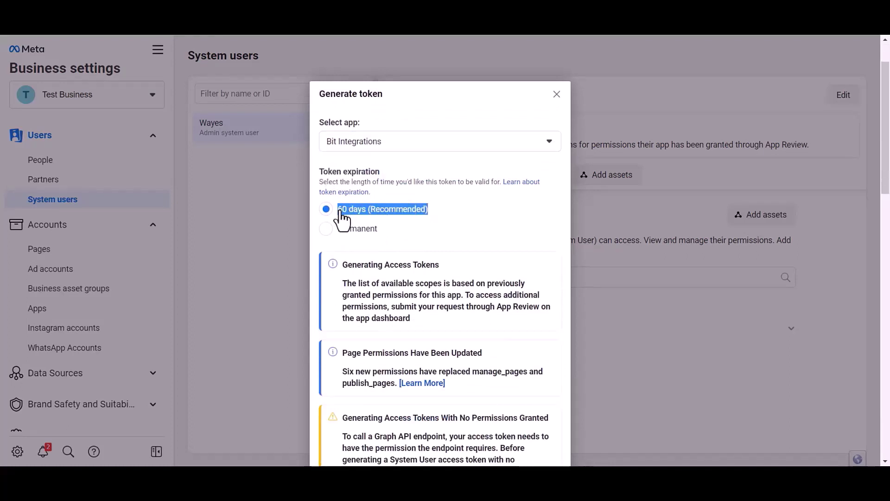
pyautogui.click(327, 228)
# - Grant the token the whatsapp_business_messaging and whatsapp_business_management permissions
pyautogui.scroll(-3, 429, 186)
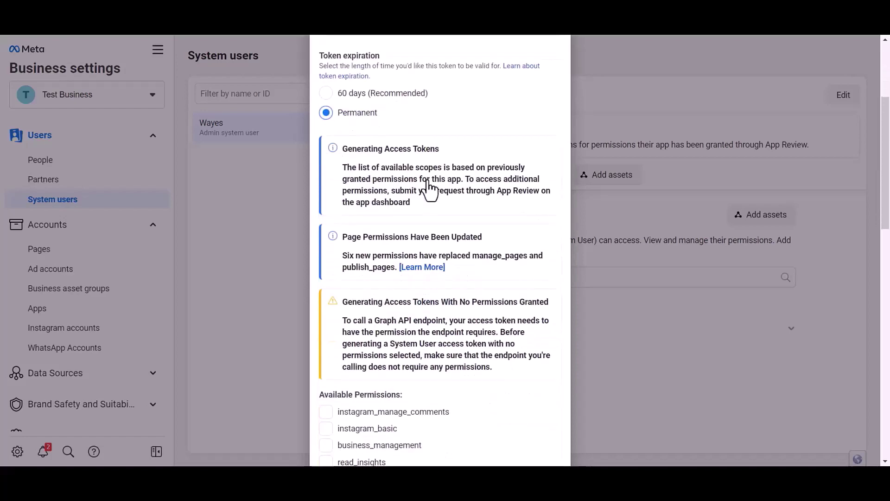
pyautogui.scroll(-4, 429, 185)
pyautogui.scroll(-3, 430, 187)
pyautogui.moveTo(320, 105); pyautogui.dragTo(413, 105)
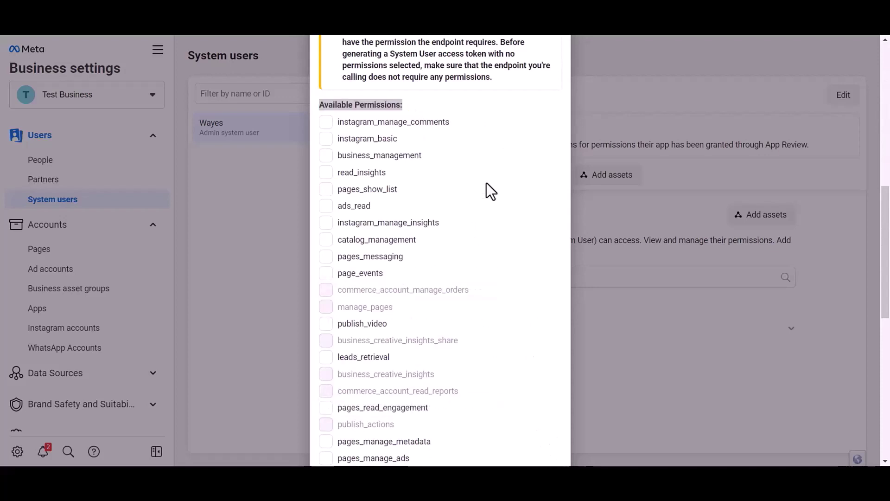
pyautogui.click(320, 102)
pyautogui.moveTo(320, 102); pyautogui.dragTo(431, 104)
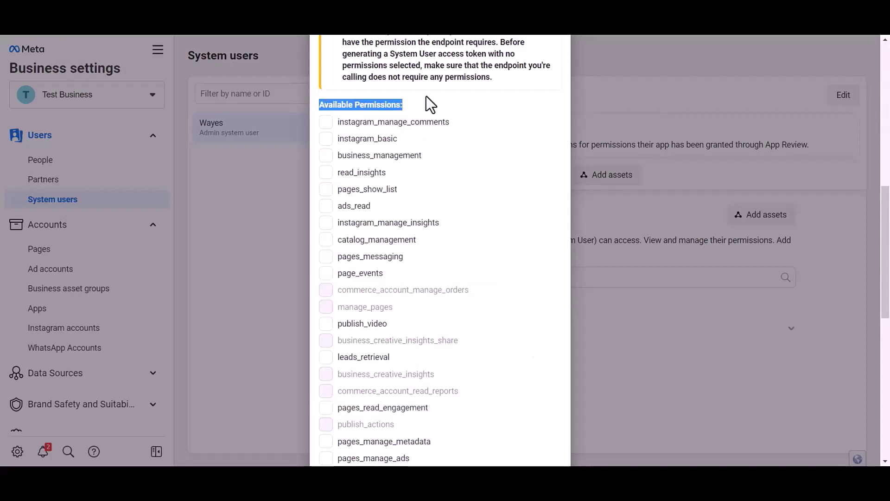
pyautogui.scroll(-4, 452, 222)
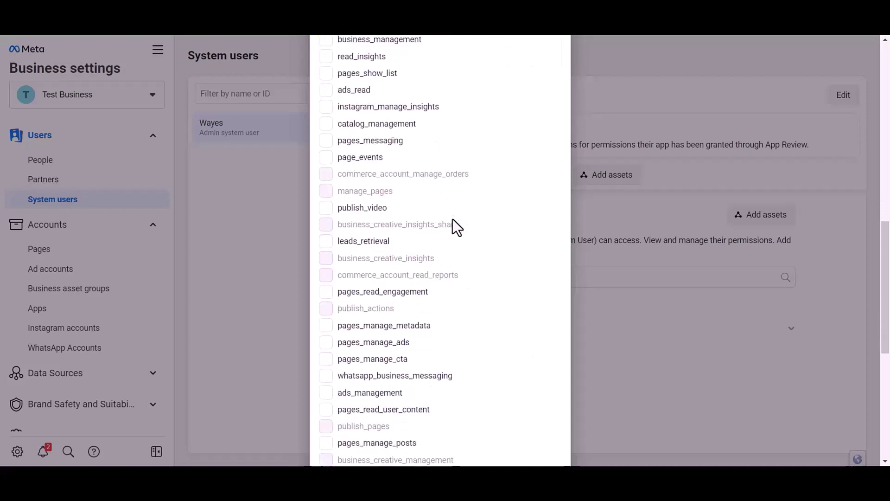
pyautogui.click(327, 320)
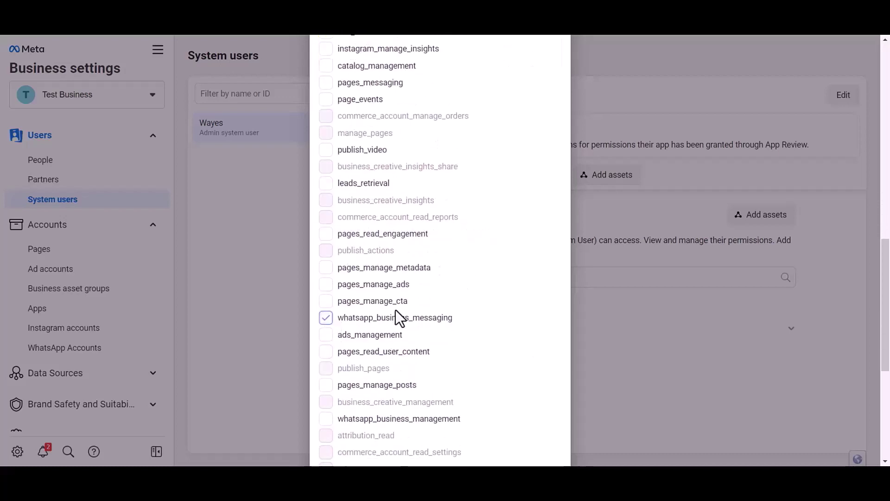
pyautogui.scroll(-1, 396, 309)
pyautogui.click(326, 361)
pyautogui.scroll(-5, 458, 332)
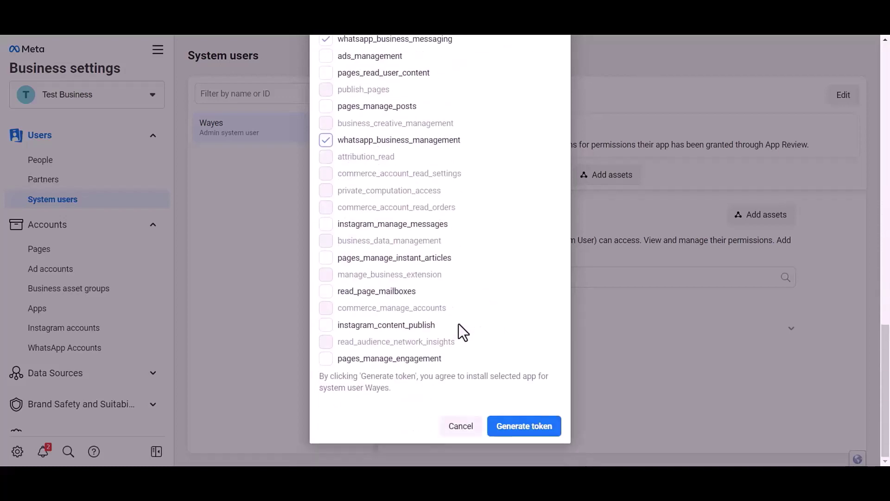
# - Generate the token and copy it for the integration's Access Token field
pyautogui.click(522, 431)
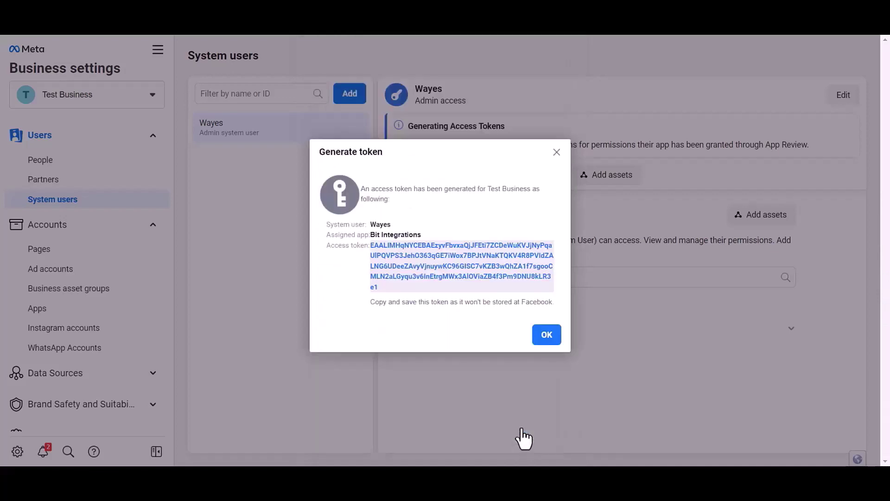
pyautogui.doubleClick(385, 282)
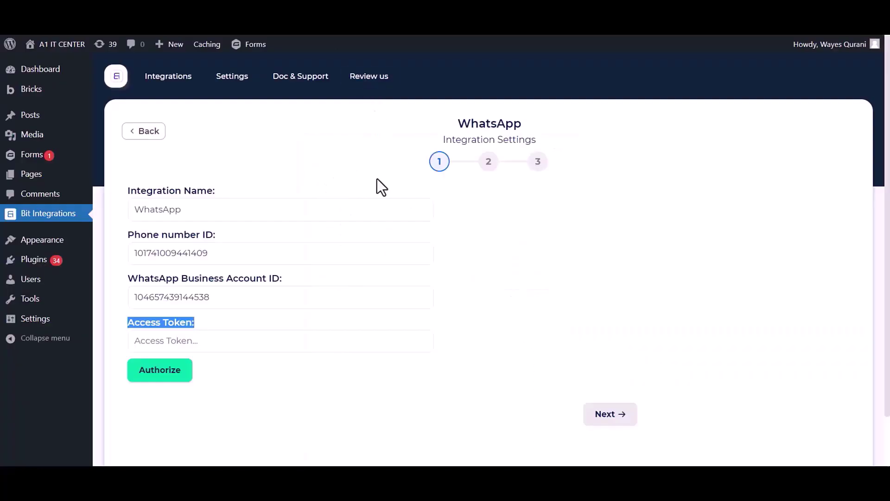
pyautogui.click(255, 345)
# - Paste the generated access token into the Bit Integrations Access Token field
pyautogui.hotkey('ctrl', 'v')
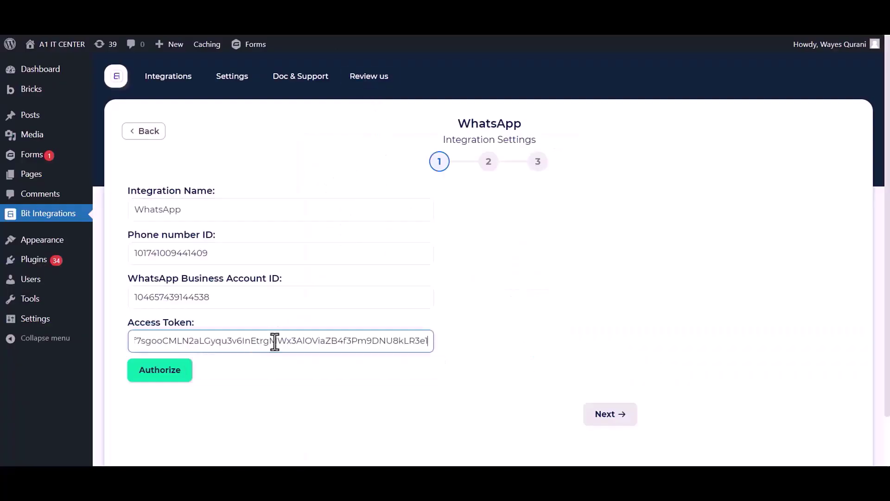
pyautogui.click(540, 322)
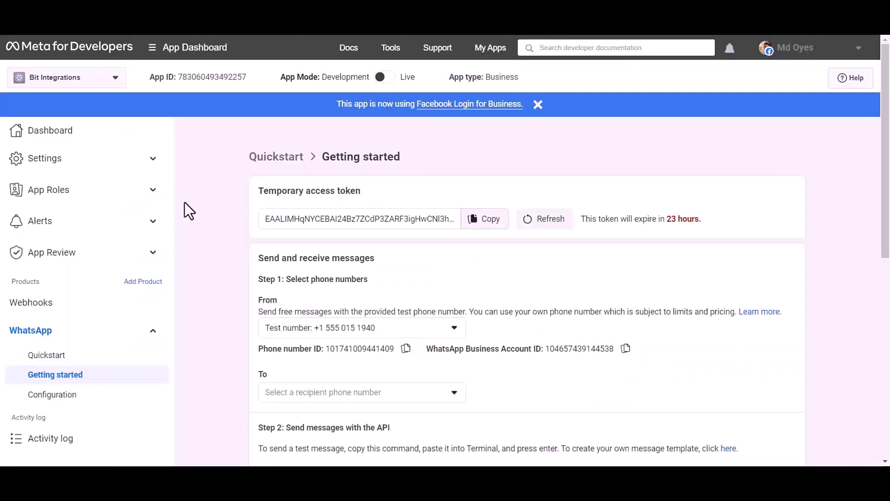
pyautogui.scroll(-3, 185, 202)
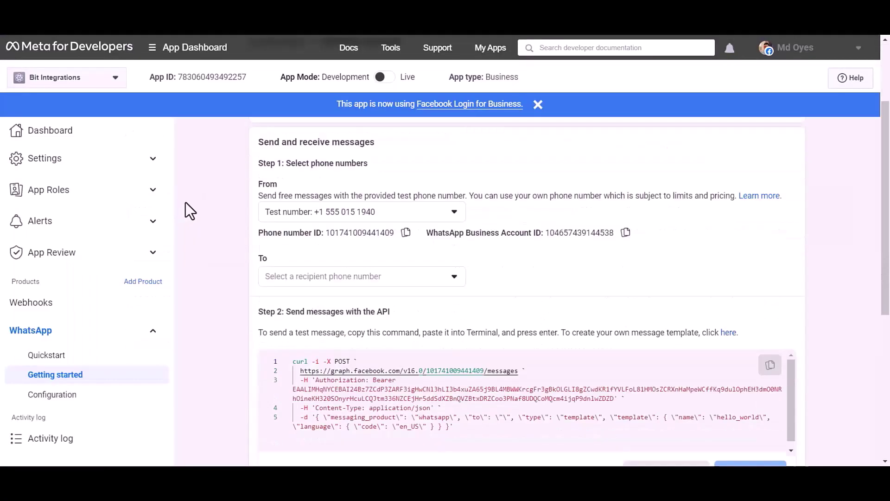
pyautogui.scroll(-6, 200, 203)
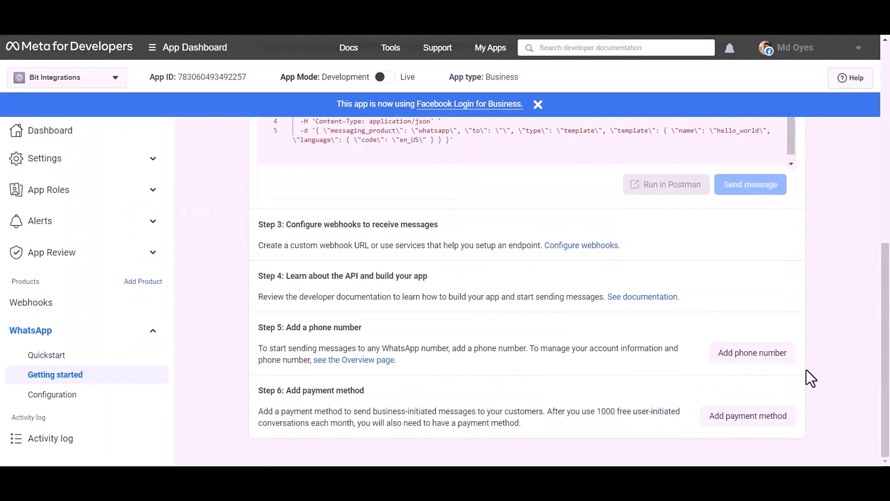
# - Create a WhatsApp business profile named 'Bit Apps' in the Automotive category
pyautogui.click(749, 364)
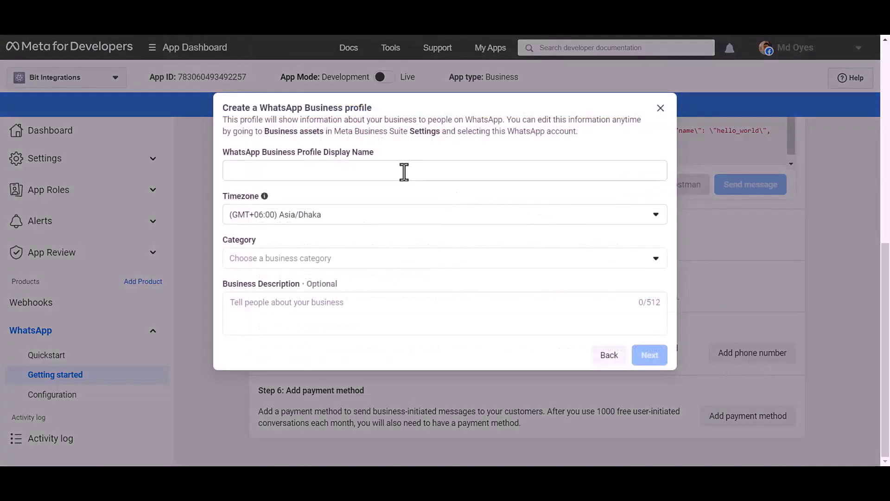
pyautogui.click(404, 171)
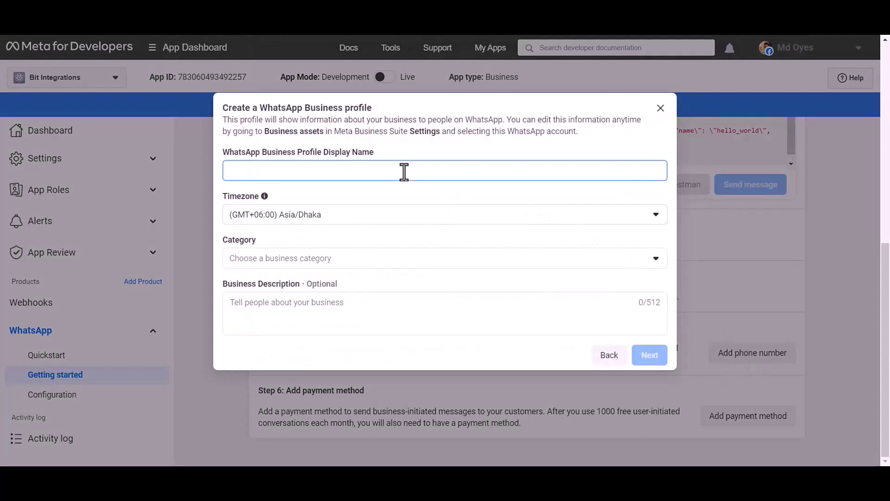
pyautogui.write('Bit Apps')
pyautogui.click(304, 263)
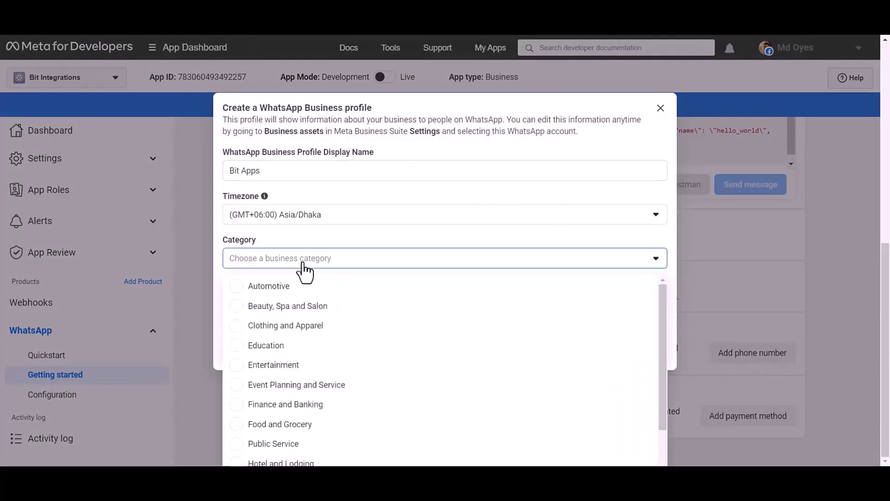
pyautogui.click(278, 289)
pyautogui.click(649, 358)
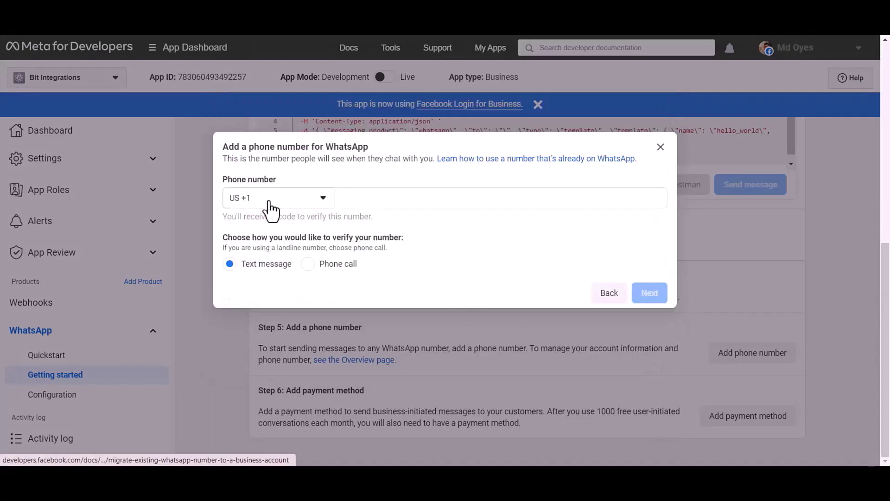
# - Choose the Bangladesh +880 country code and paste in the business phone number
pyautogui.click(271, 199)
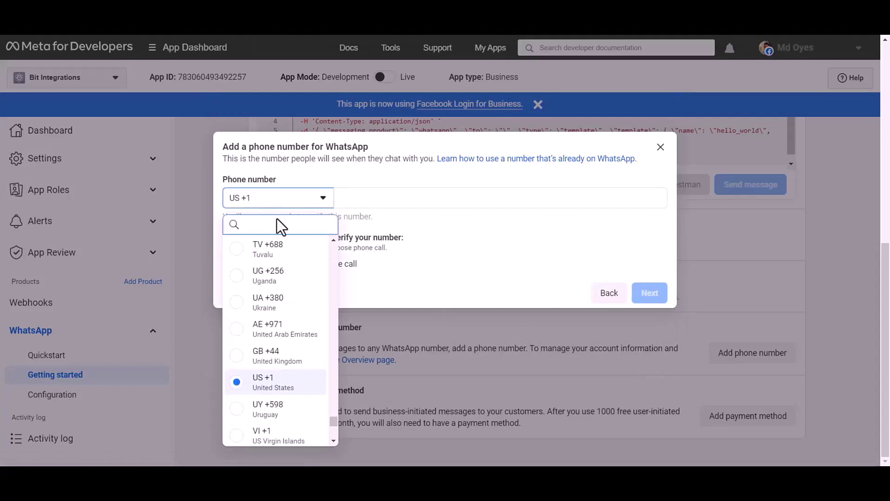
pyautogui.write('bangladesh')
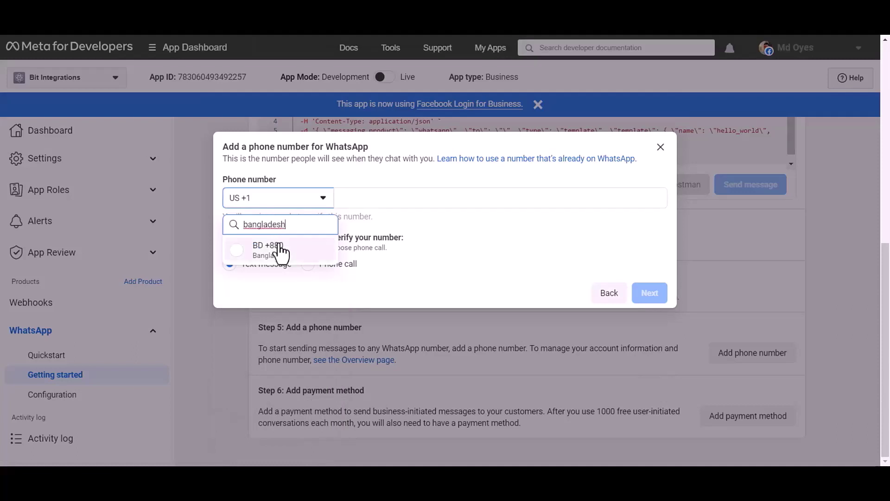
pyautogui.click(280, 252)
pyautogui.click(375, 199)
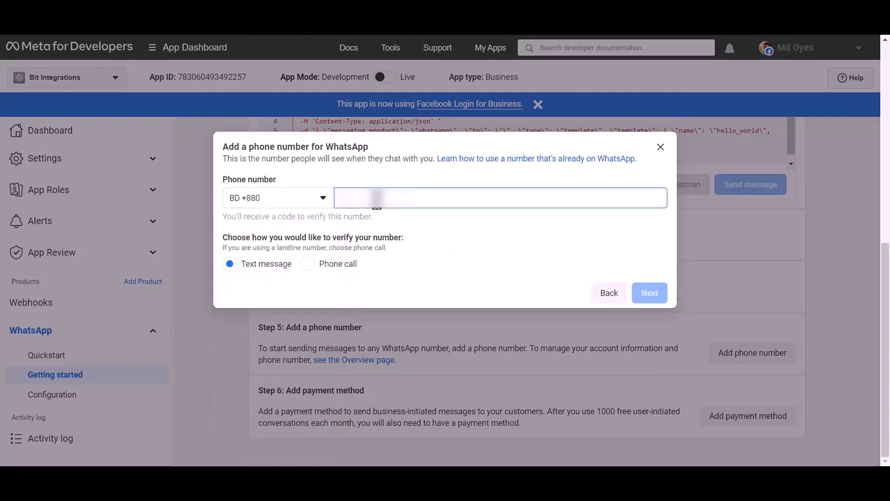
pyautogui.hotkey('ctrl', 'v')
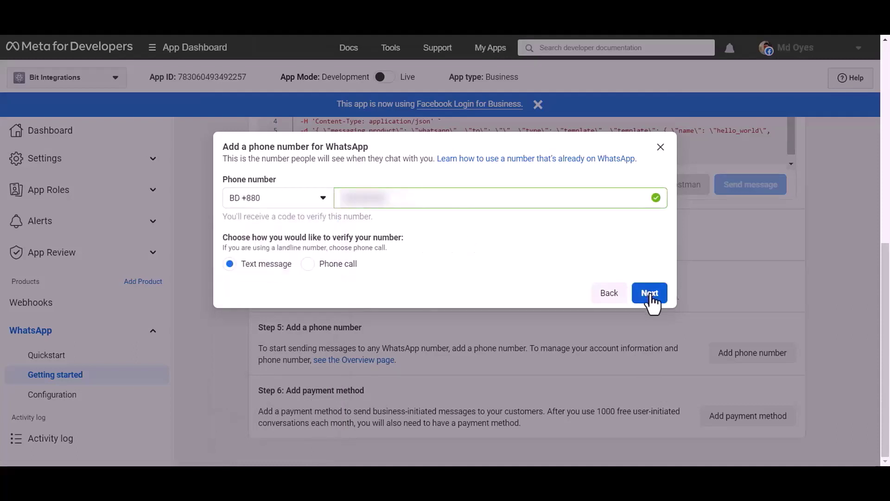
# - Request and submit the six-digit verification code to verify the number
pyautogui.click(650, 296)
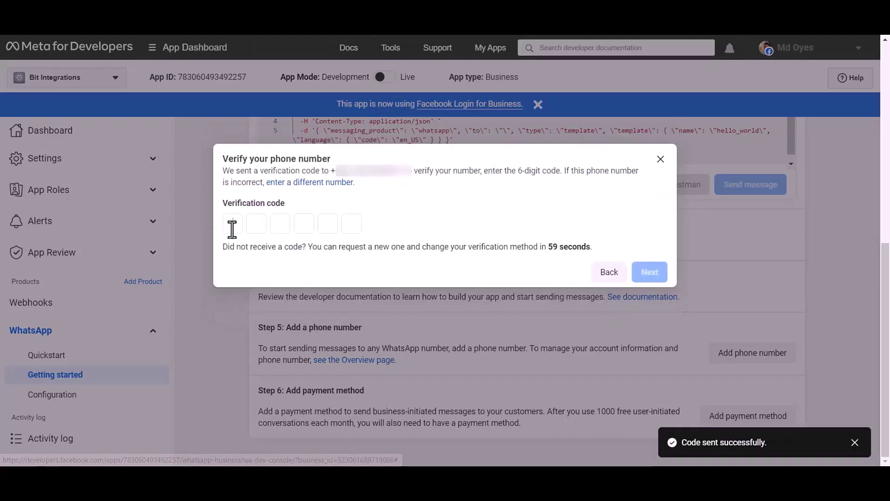
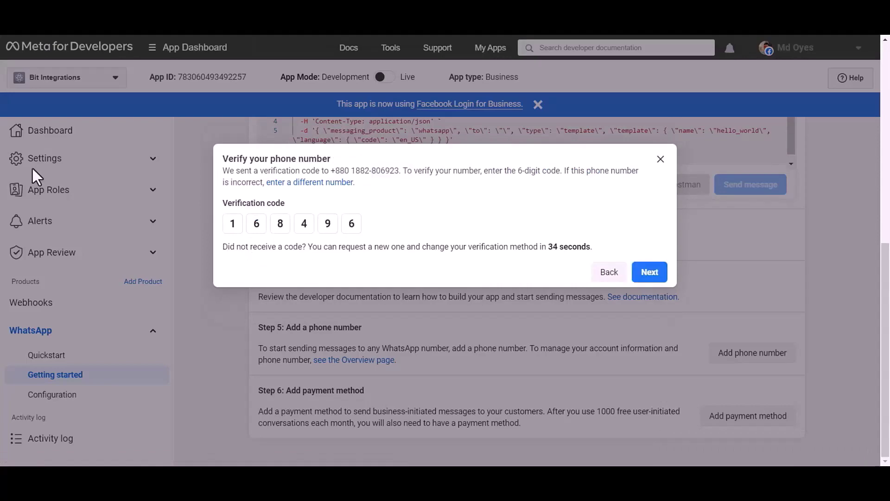
pyautogui.click(655, 278)
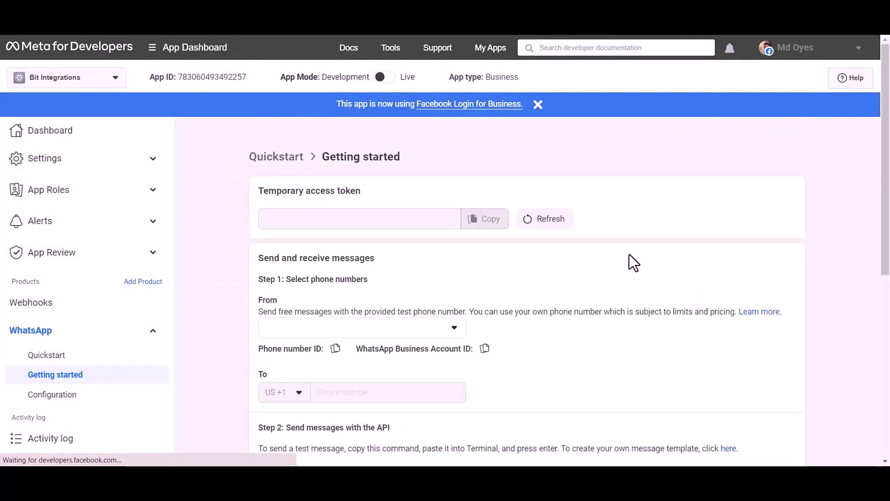
pyautogui.scroll(-3, 601, 238)
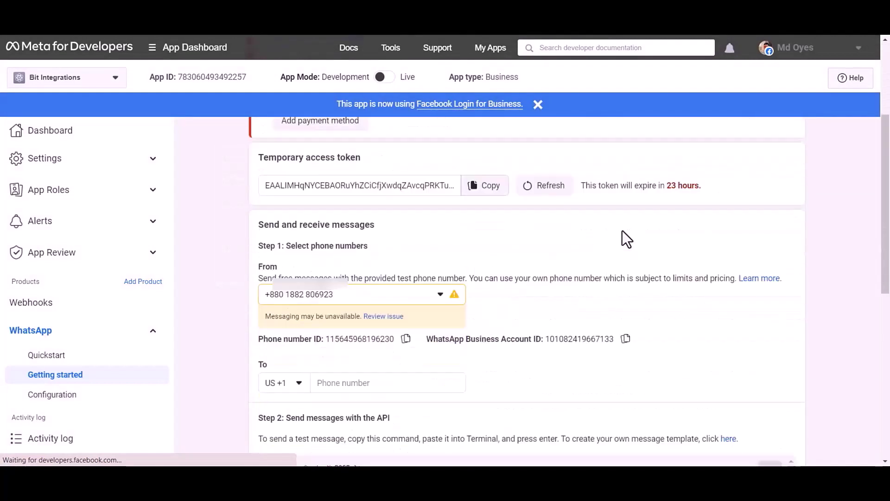
pyautogui.scroll(-5, 622, 232)
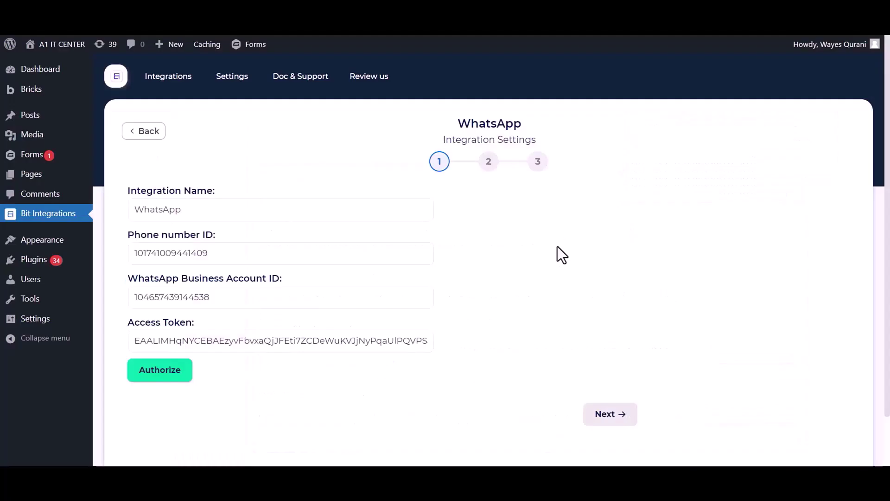
# - Authorize WhatsApp, set Message Type to Template, and map the form's Phone field to Phone
pyautogui.click(165, 380)
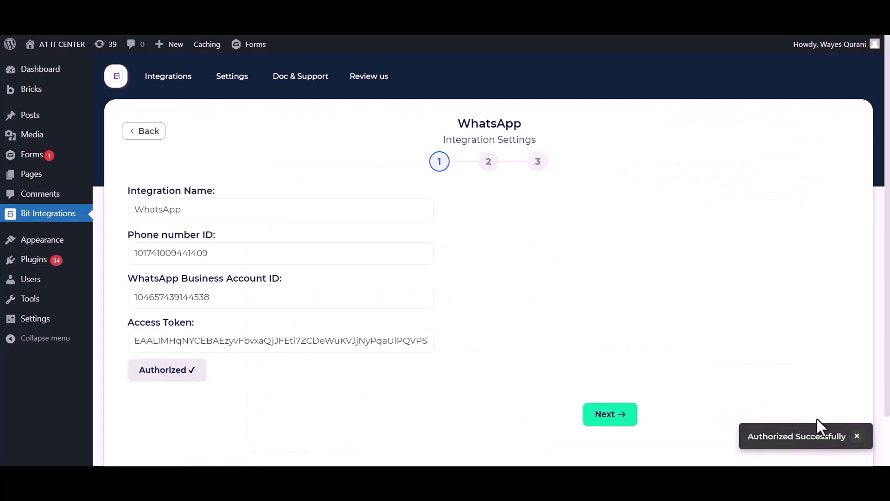
pyautogui.scroll(-1, 649, 352)
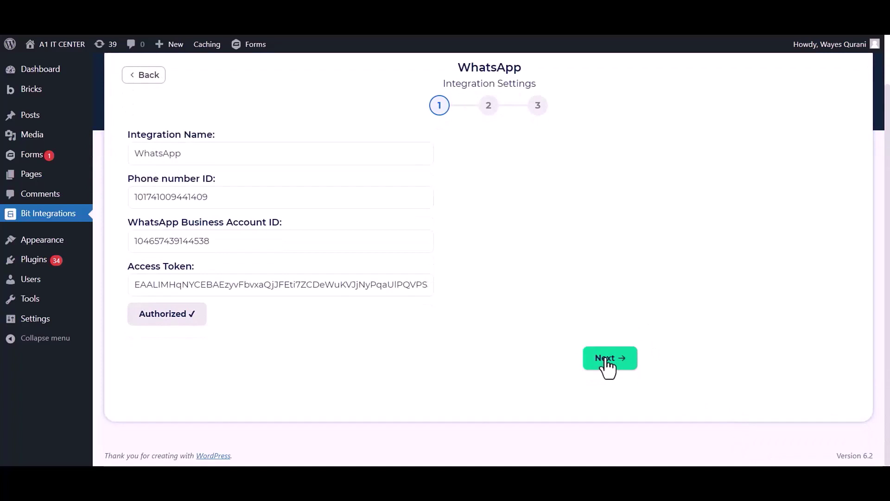
pyautogui.click(606, 360)
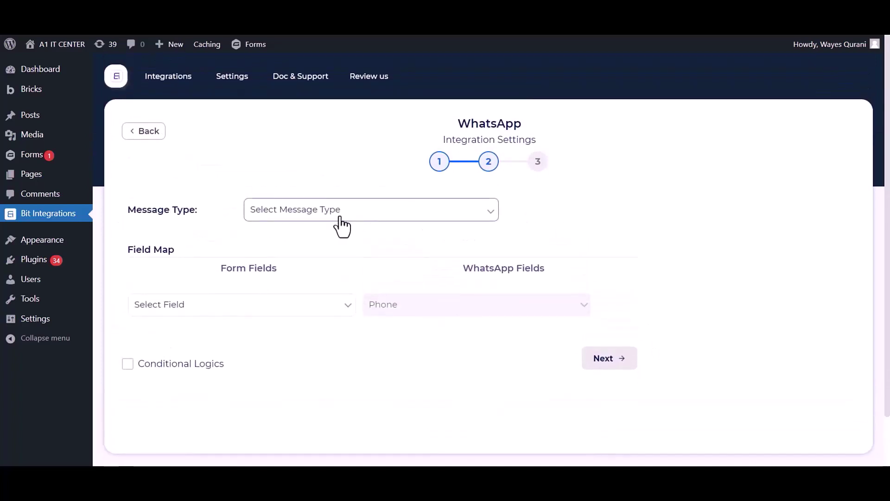
pyautogui.click(342, 226)
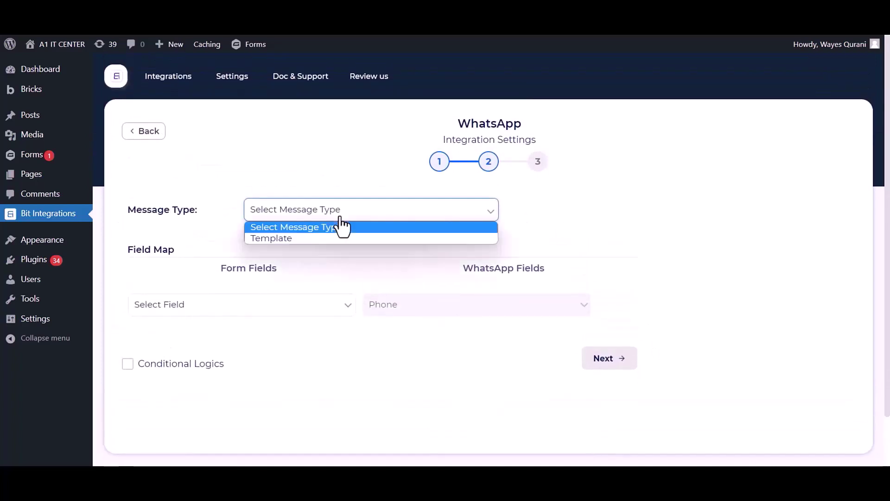
pyautogui.click(286, 239)
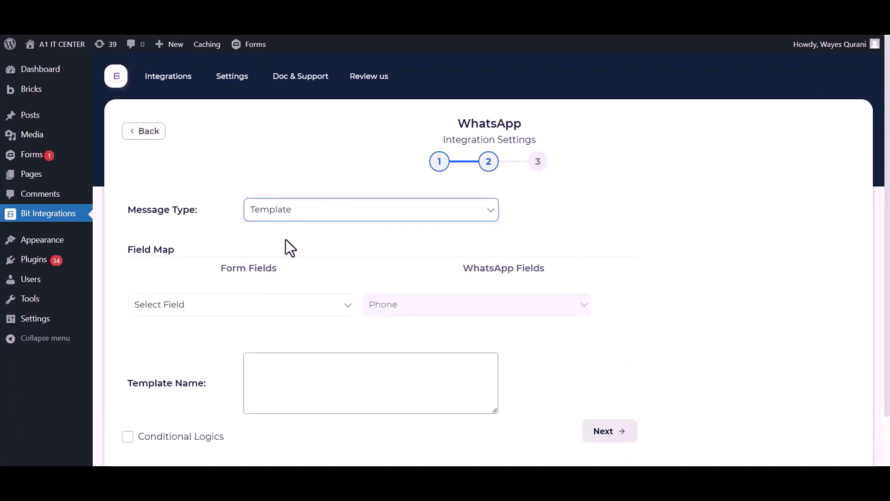
pyautogui.click(262, 306)
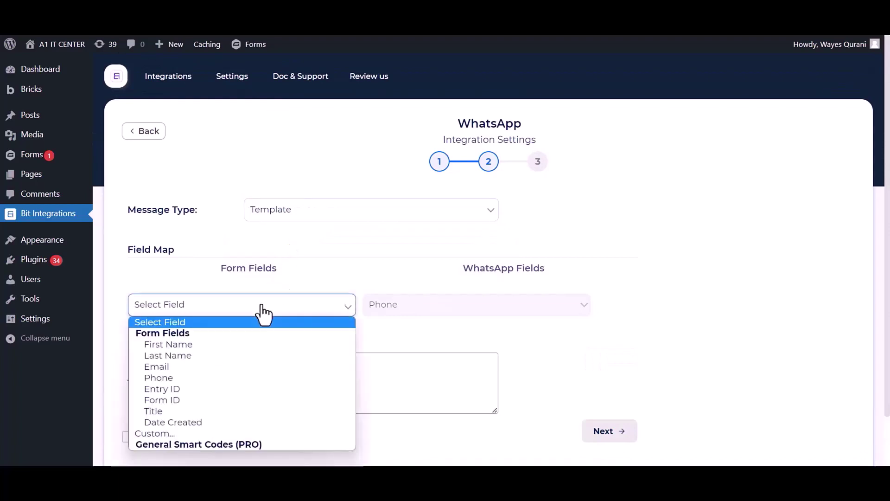
pyautogui.click(168, 377)
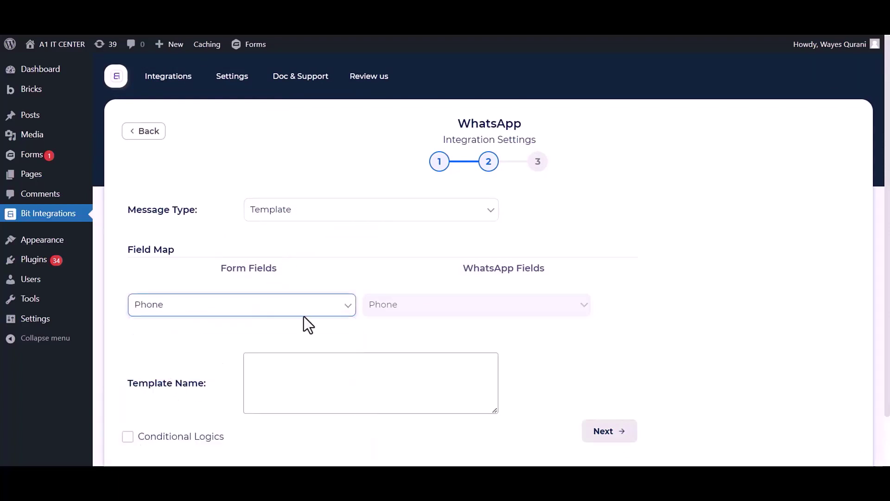
# - Copy hello_world from the Message templates list into the Template Name field
pyautogui.click(292, 382)
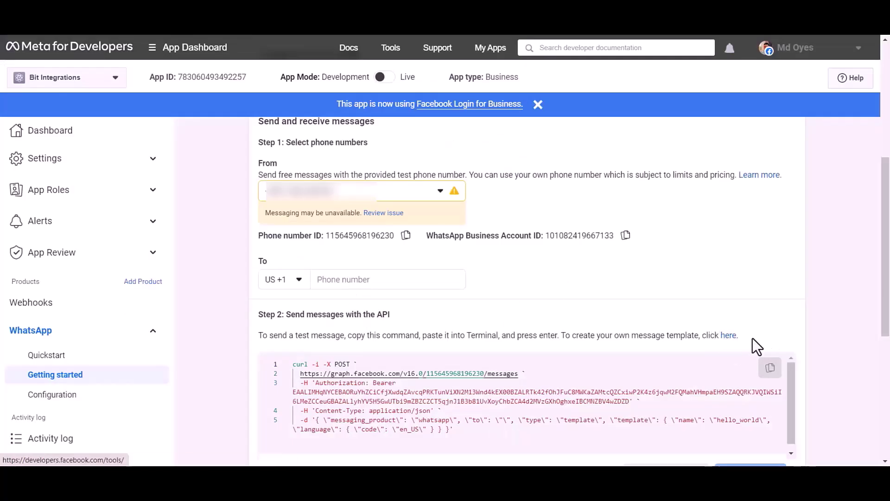
pyautogui.click(729, 336)
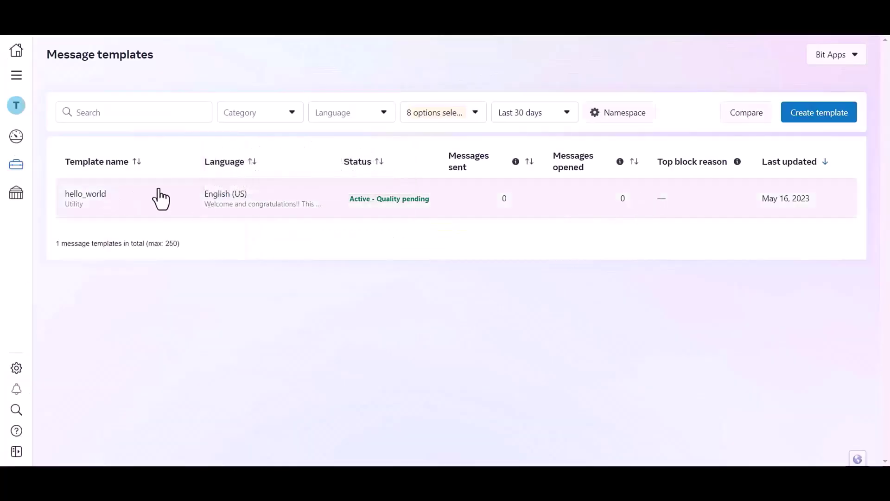
pyautogui.click(143, 194)
pyautogui.moveTo(60, 104); pyautogui.dragTo(117, 106)
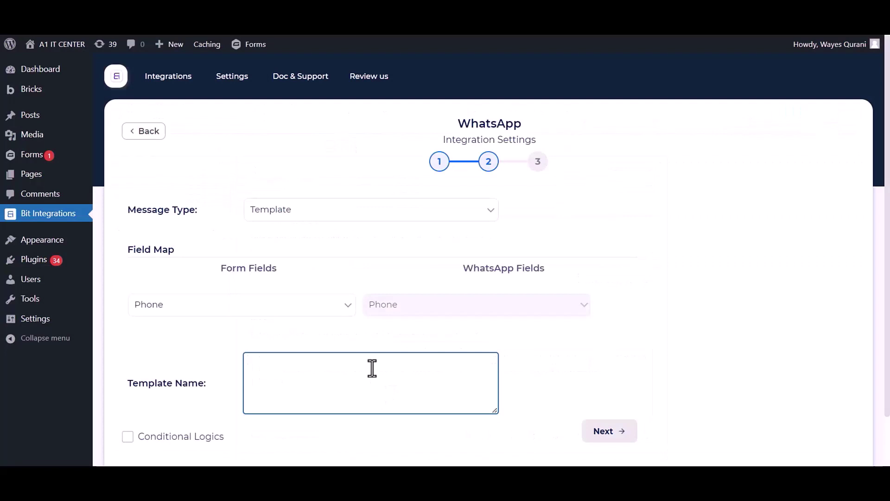
pyautogui.write('hello_world')
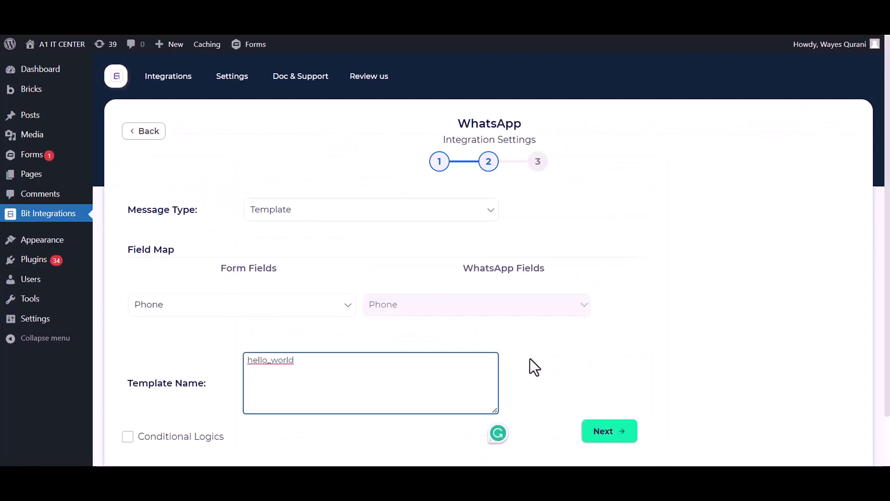
# - Advance to step 3 and use Finish & Save on the WhatsApp integration
pyautogui.click(531, 365)
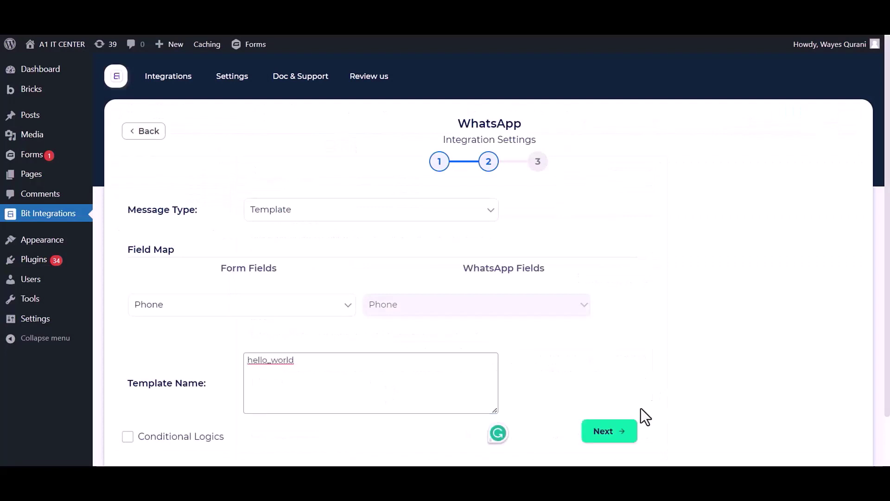
pyautogui.click(622, 439)
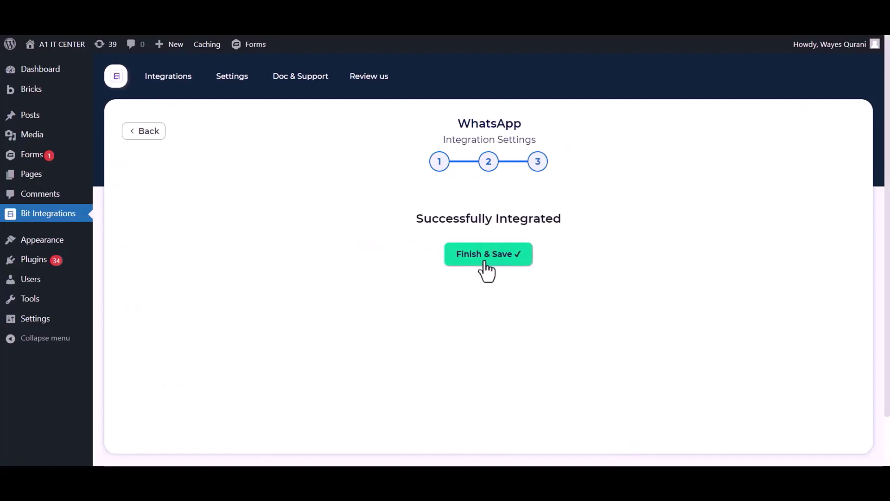
pyautogui.click(487, 259)
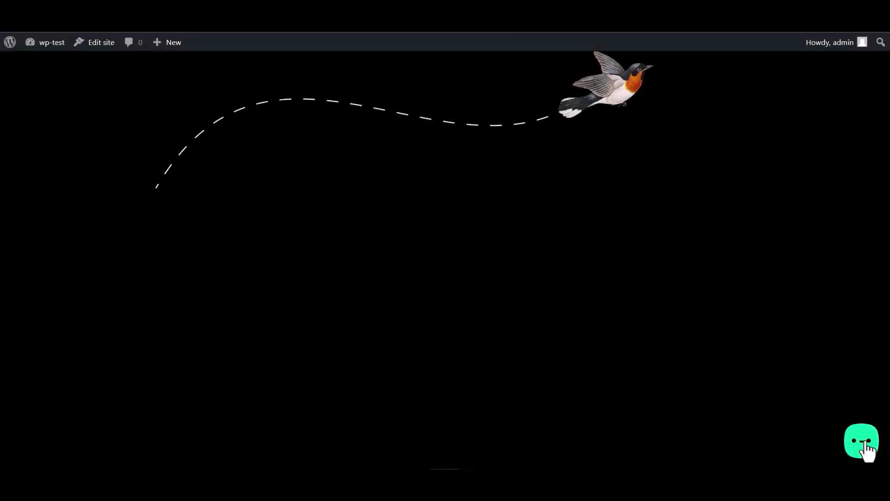
# - Submit the chat widget's Bit Integrations form with name 'Bit Integrations', an e-mail and a phone number
pyautogui.click(866, 449)
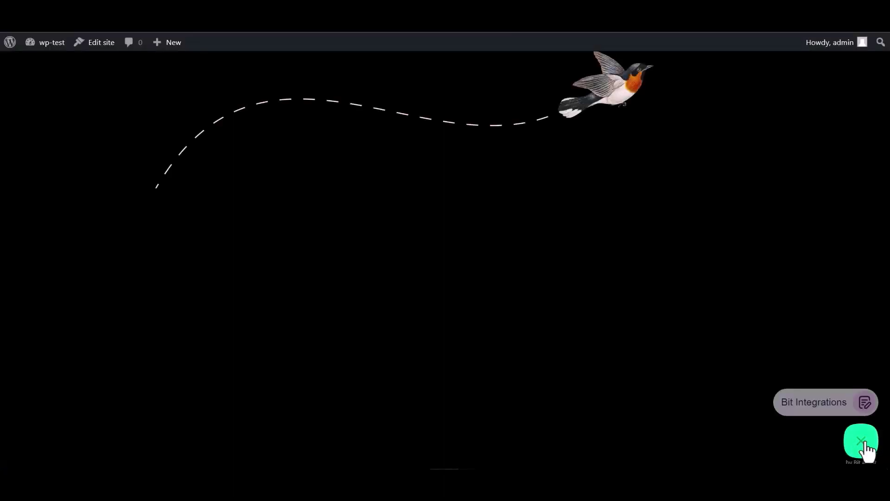
pyautogui.click(808, 399)
pyautogui.click(741, 301)
pyautogui.write('Bit I')
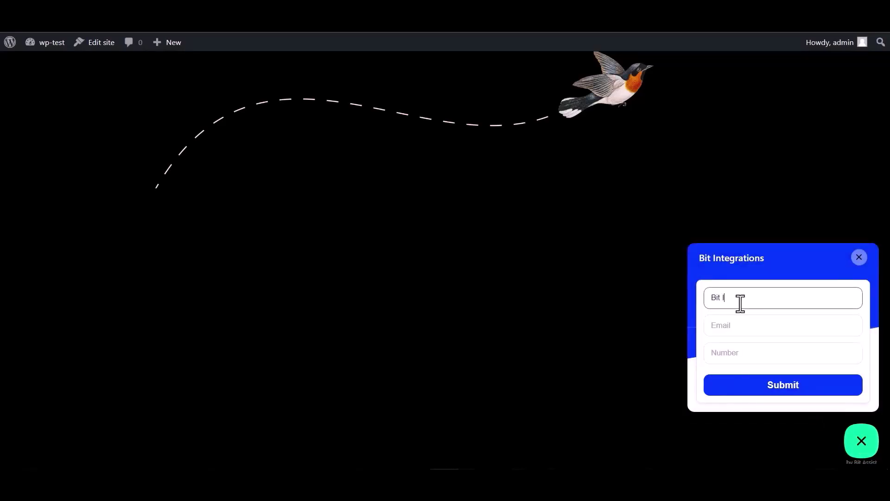
pyautogui.write('ntegrations')
pyautogui.click(747, 325)
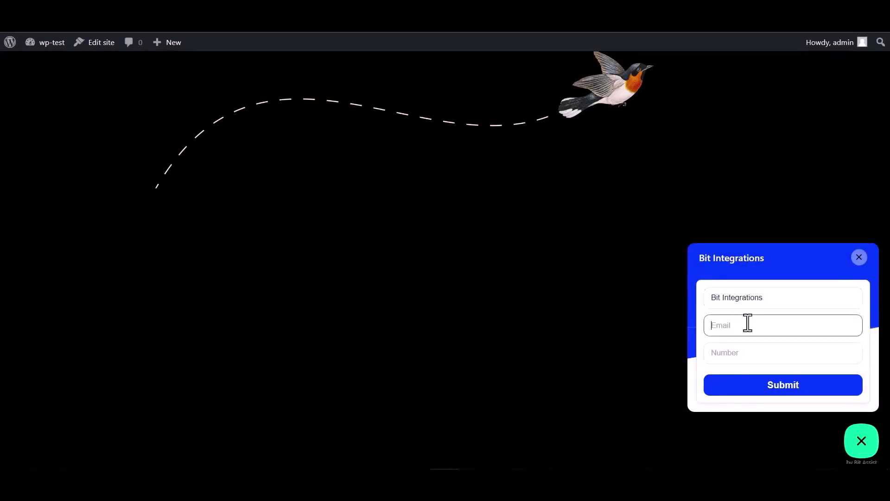
pyautogui.click(735, 351)
pyautogui.write('44455')
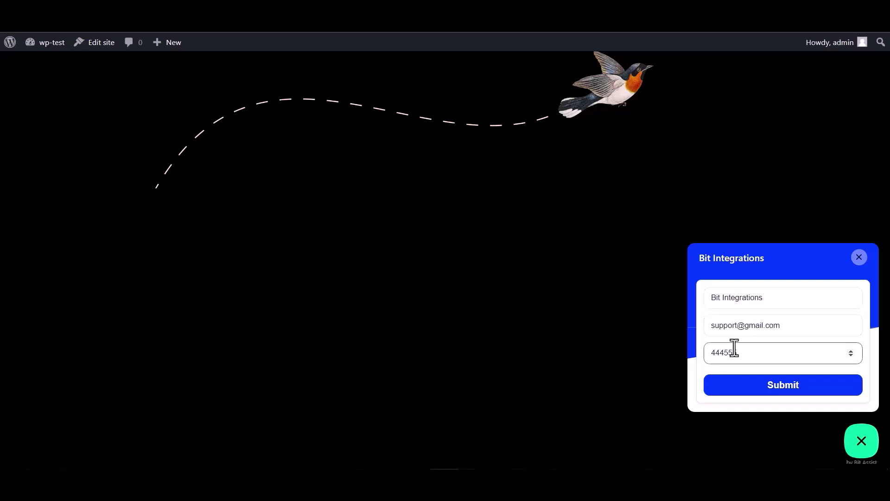
pyautogui.write('5666')
pyautogui.click(785, 388)
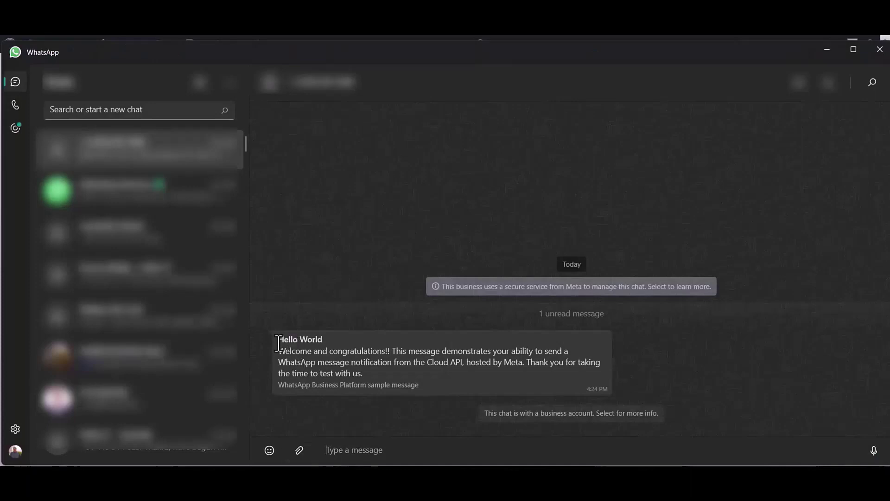
pyautogui.moveTo(277, 342); pyautogui.dragTo(447, 381)
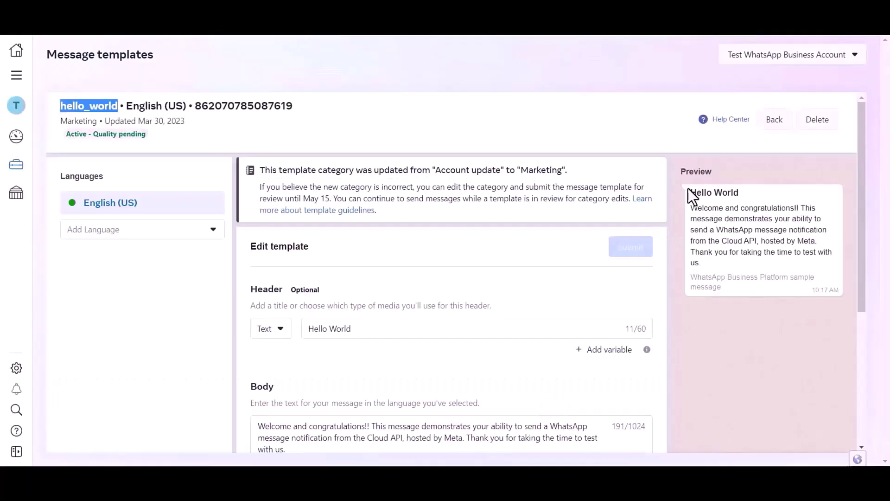
pyautogui.click(688, 188)
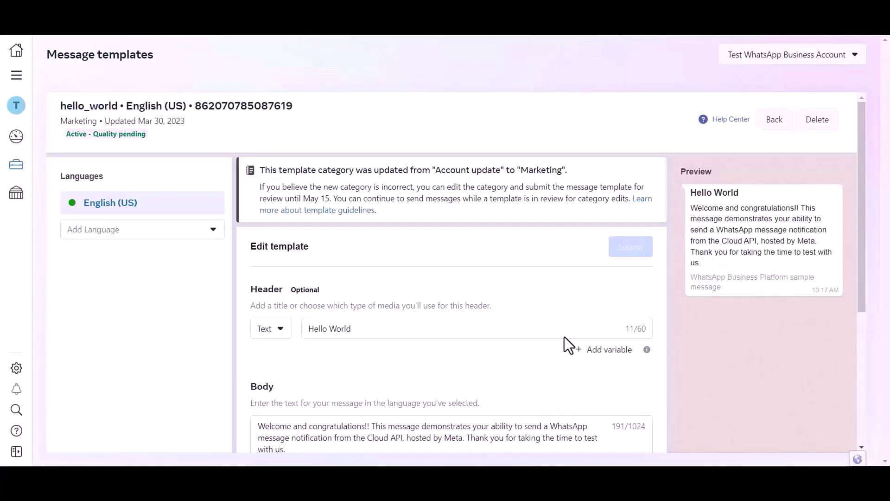